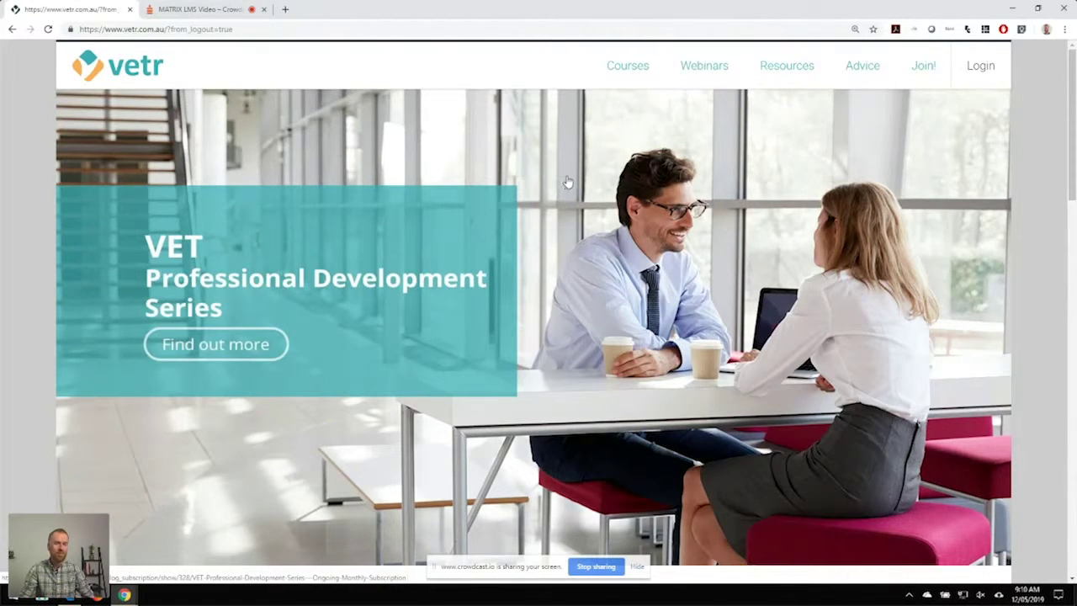
Step: Look through the vetr home page down to its footer and open the Advice page
scroll(568, 183, "down", 5)
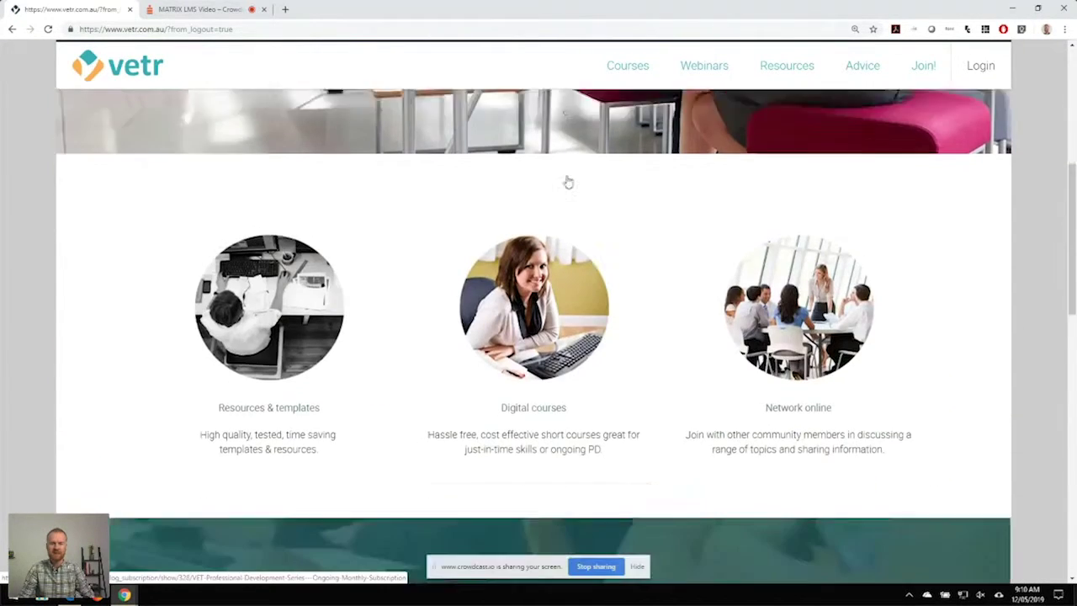
scroll(568, 183, "down", 2)
scroll(567, 180, "down", 2)
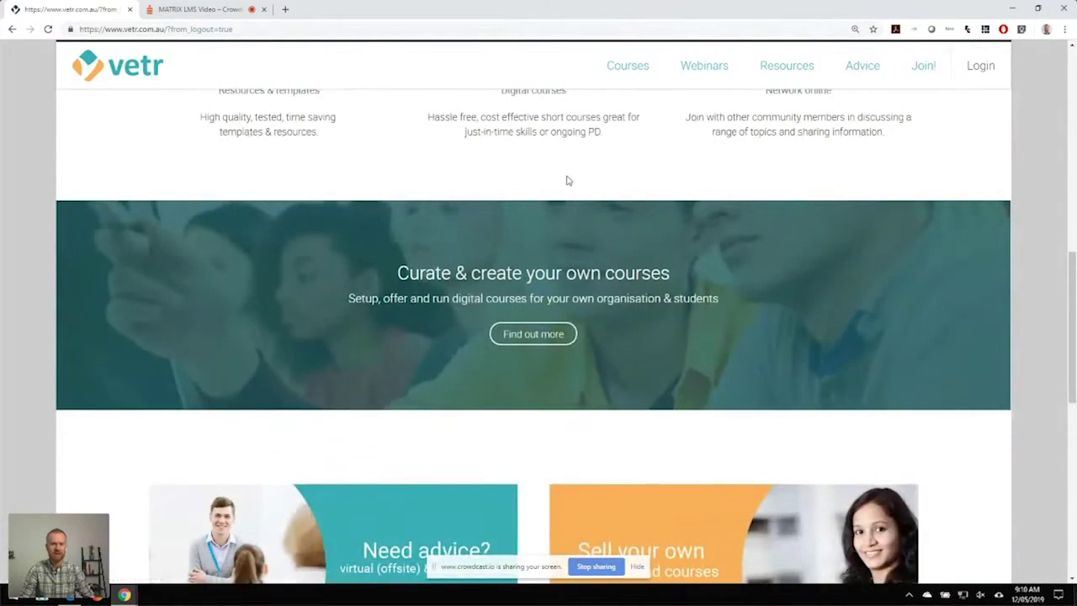
scroll(567, 177, "down", 2)
scroll(612, 196, "down", 5)
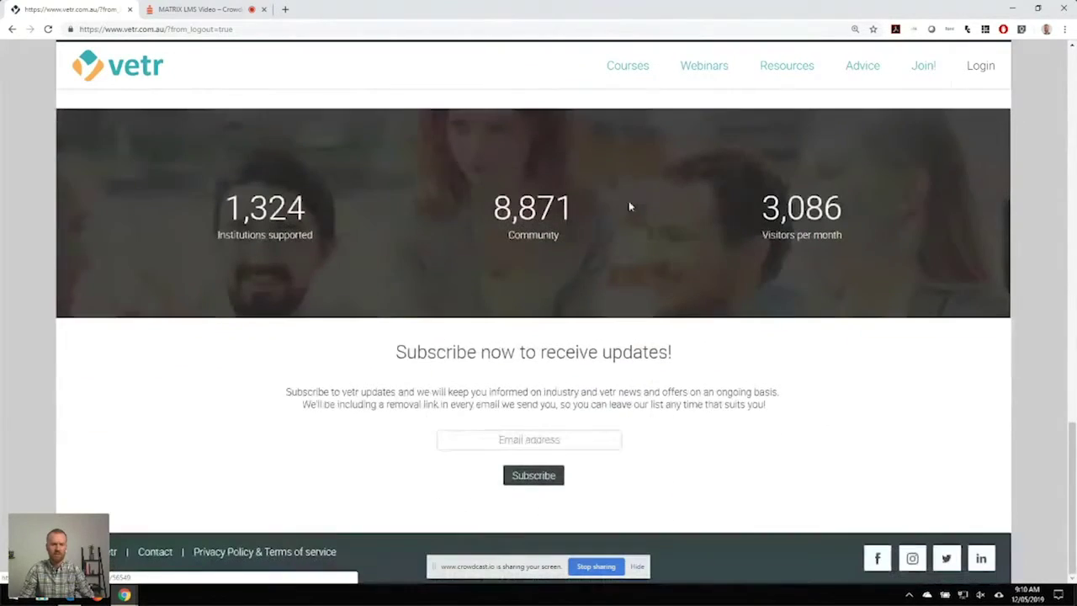
scroll(635, 202, "up", 15)
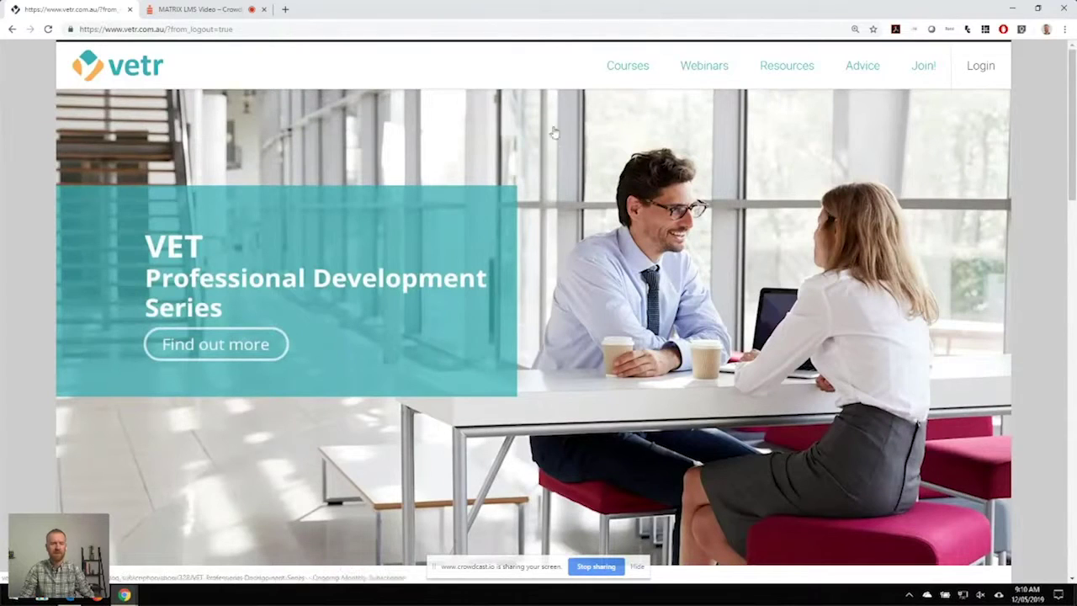
scroll(758, 232, "down", 6)
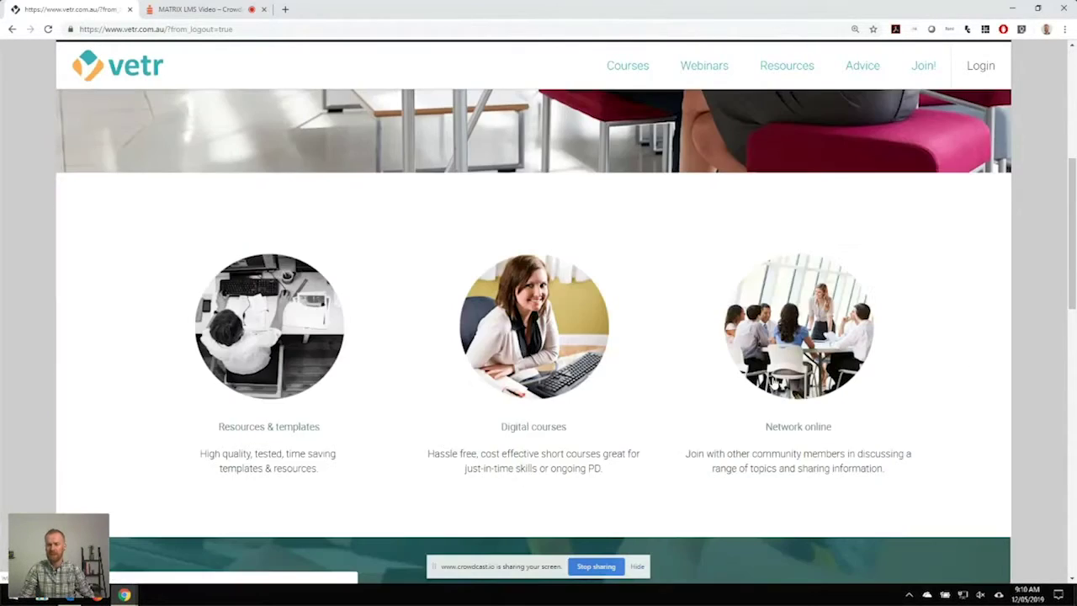
scroll(866, 294, "up", 6)
left_click(852, 78)
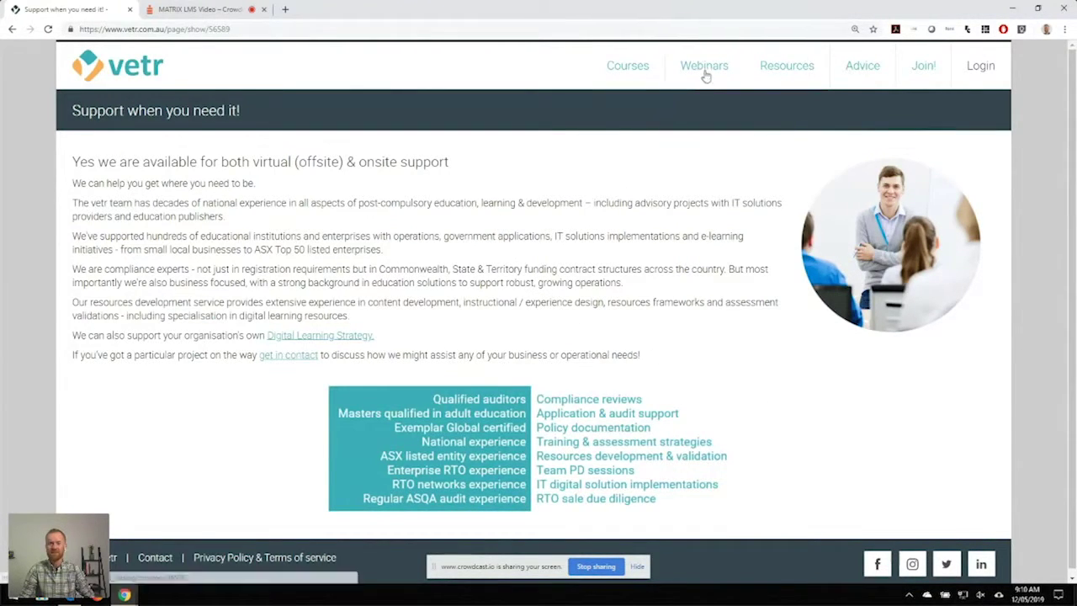
Step: Check how the Short Courses catalogue displays in a phone-width browser window, and return the window to full size
left_click(623, 73)
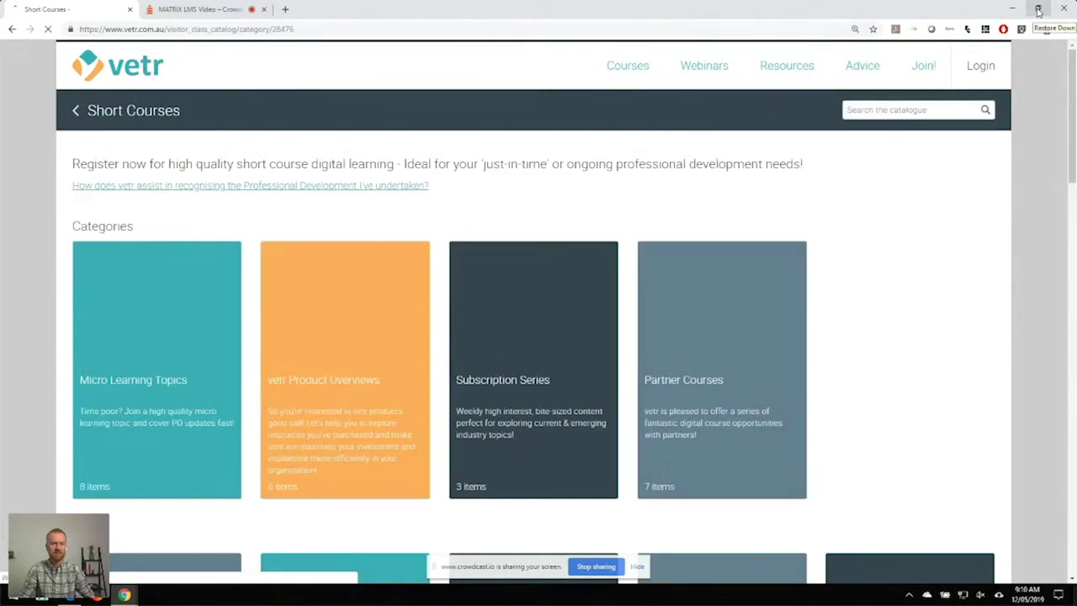
left_click(1039, 10)
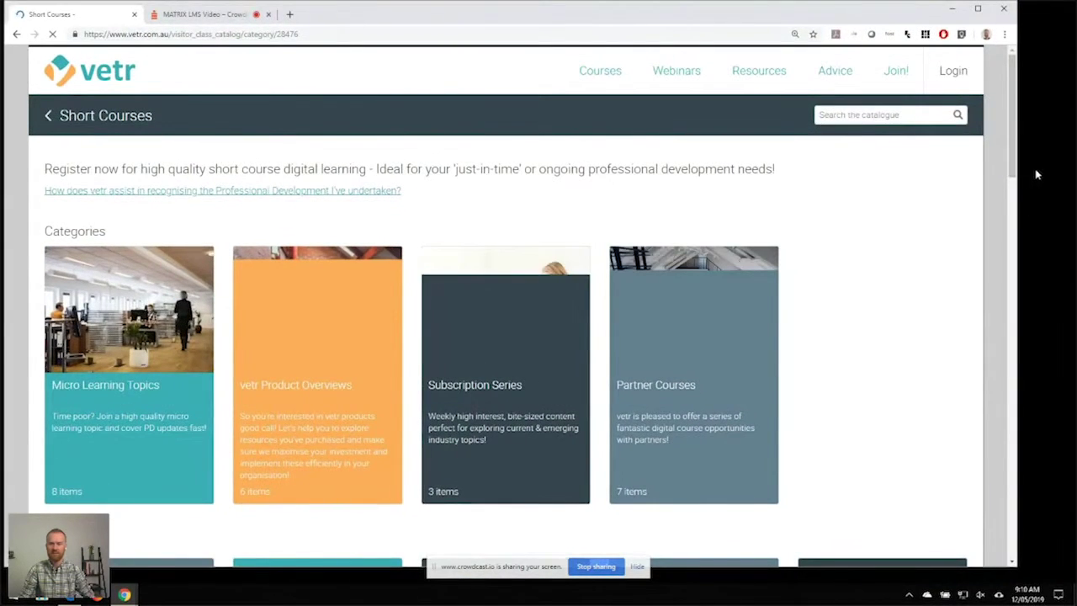
left_click_drag(1019, 215, 295, 216)
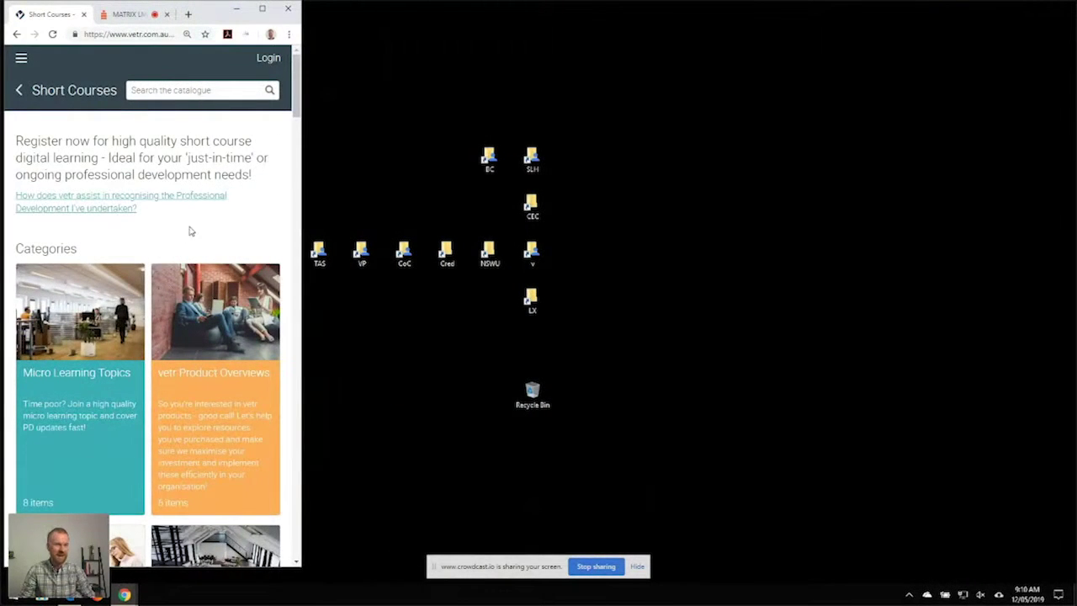
scroll(183, 252, "down", 5)
scroll(185, 264, "up", 3)
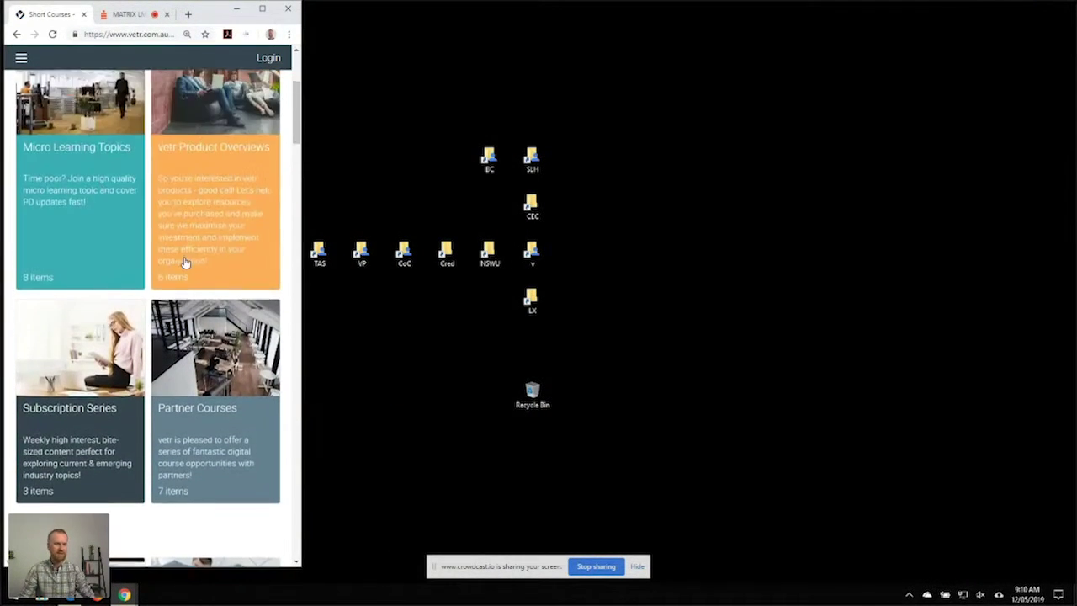
left_click(263, 10)
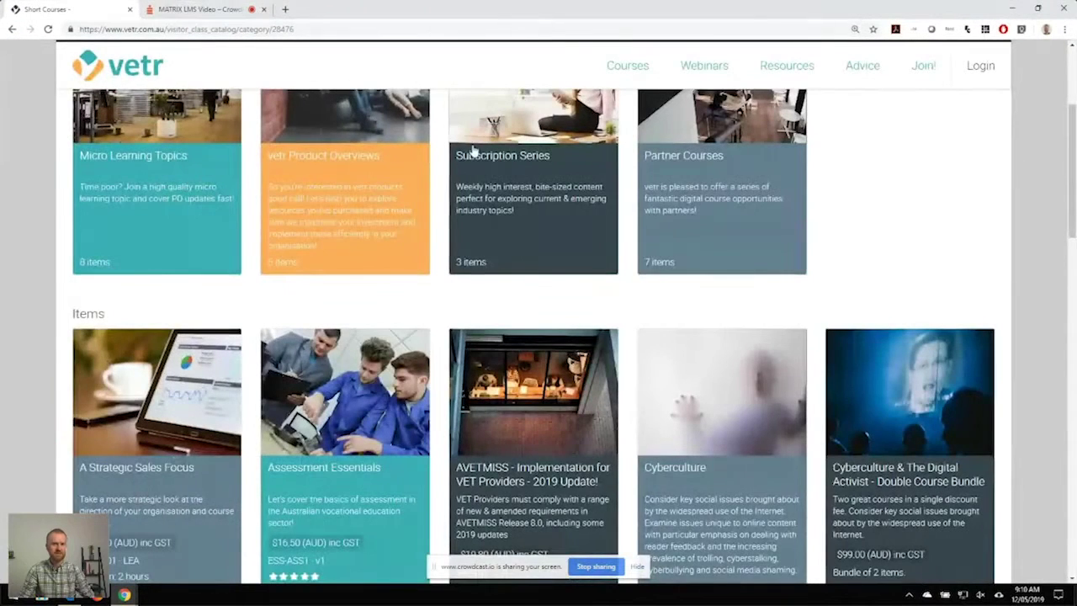
Step: Open the Resources catalogue and look through its categories and template items
scroll(568, 198, "up", 3)
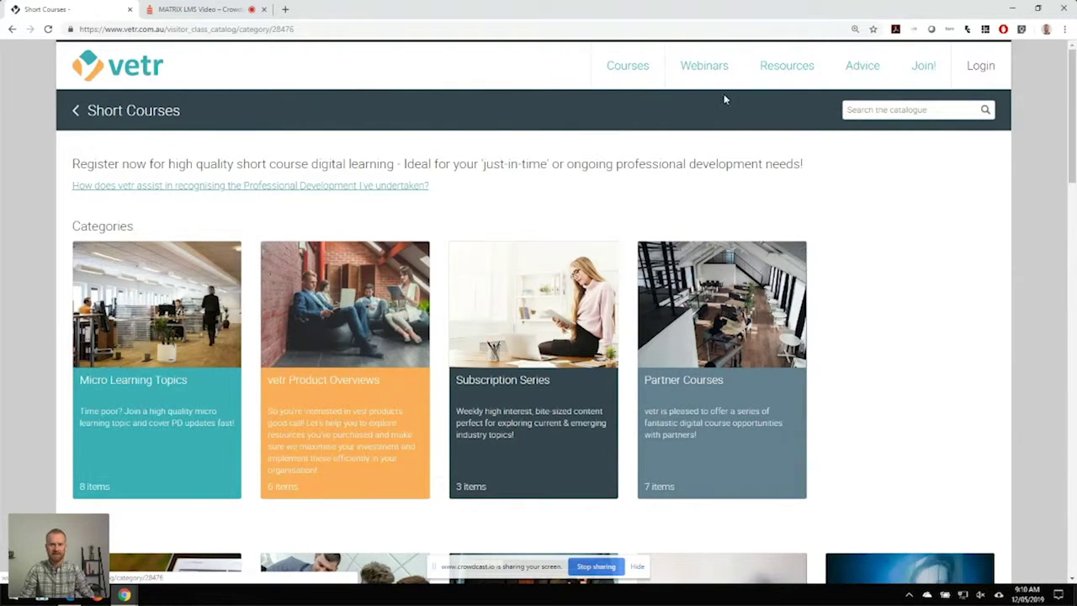
left_click(785, 66)
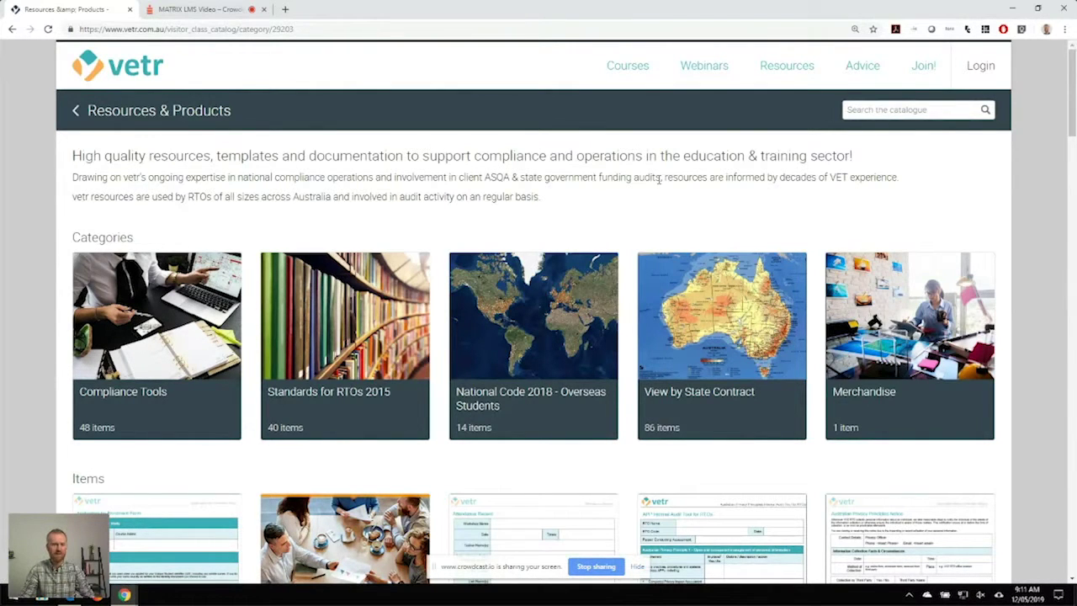
scroll(673, 175, "down", 2)
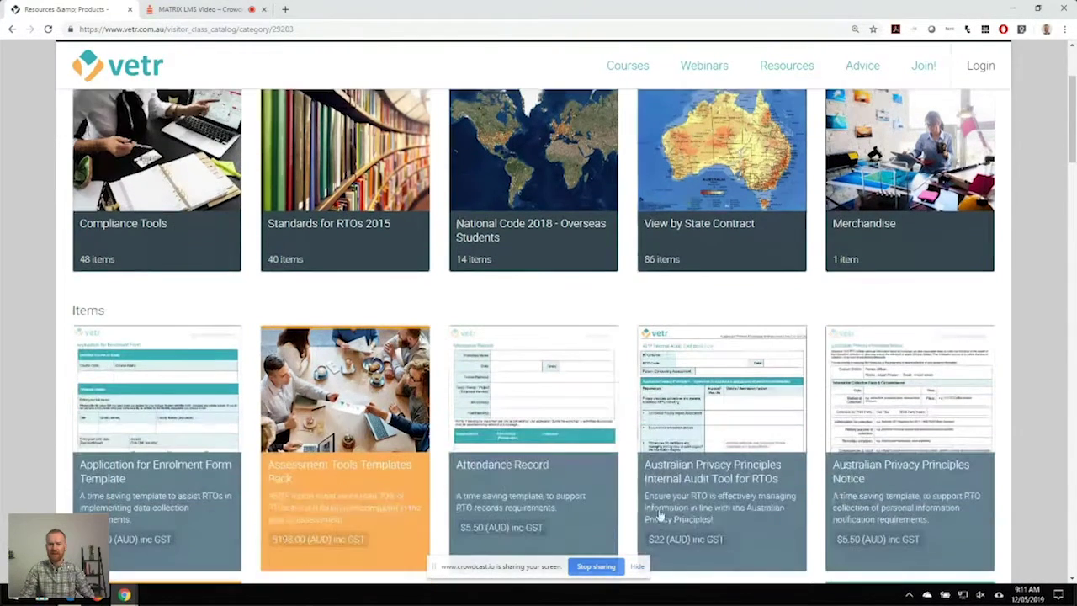
scroll(730, 307, "down", 3)
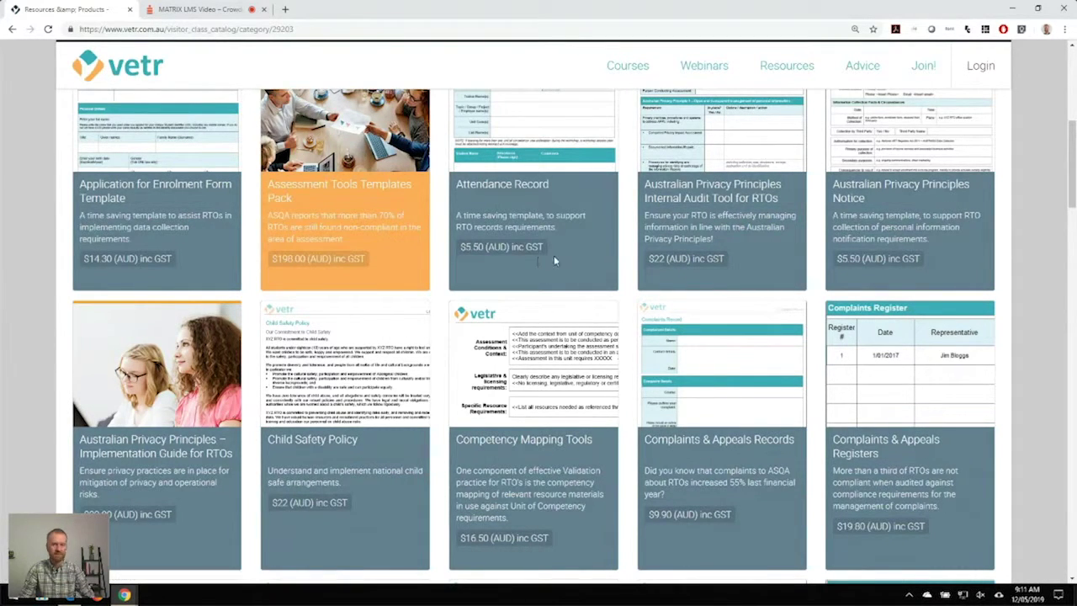
scroll(568, 268, "up", 5)
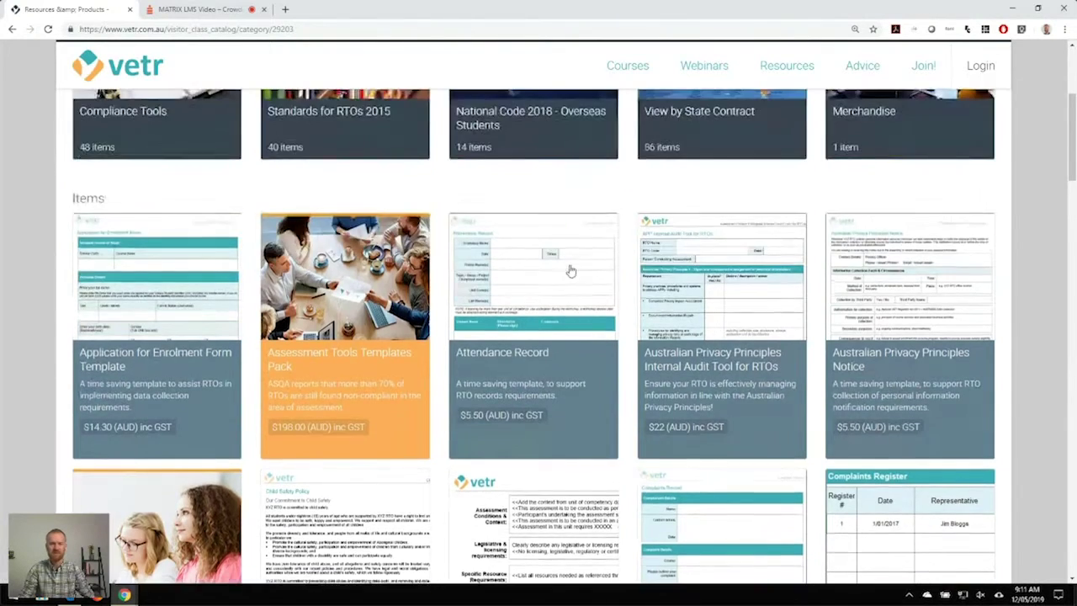
Step: Open the Assessment Essentials course in the Micro Learning Topics category of Courses and review its description and outline
left_click(640, 69)
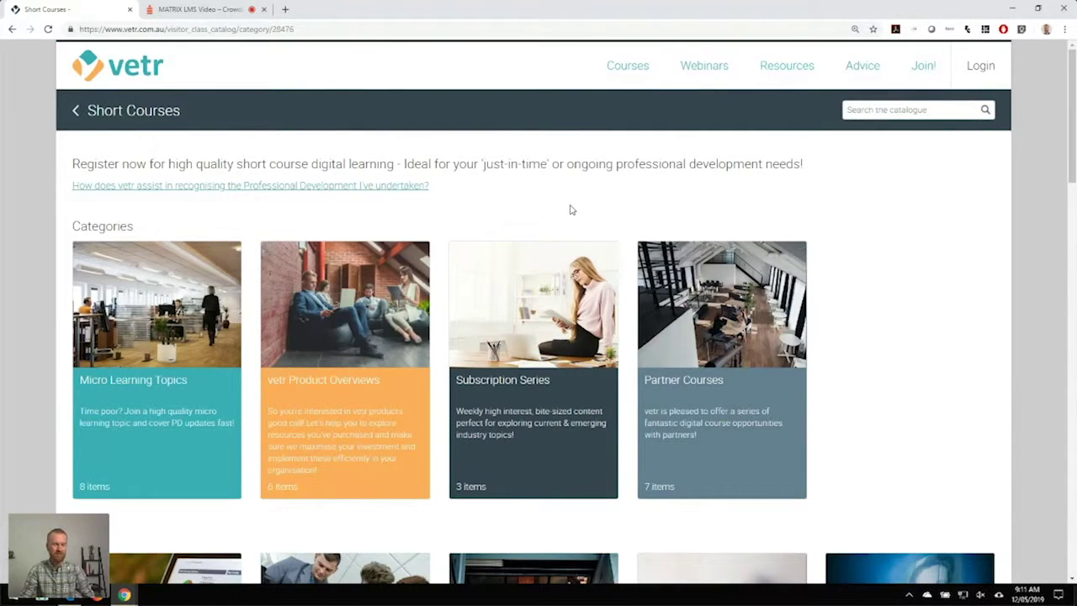
left_click(185, 378)
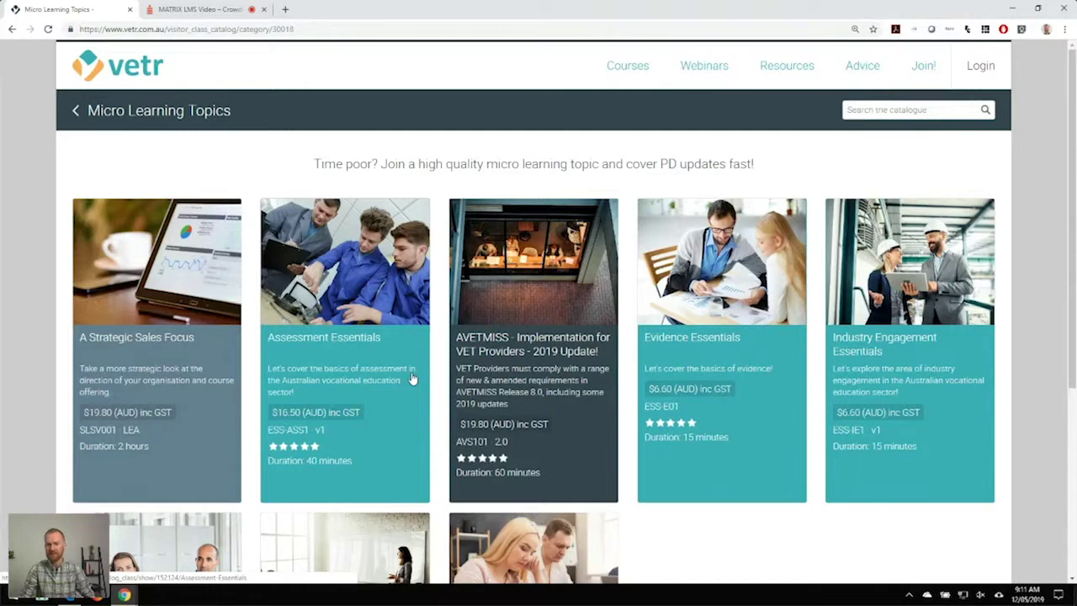
left_click(341, 339)
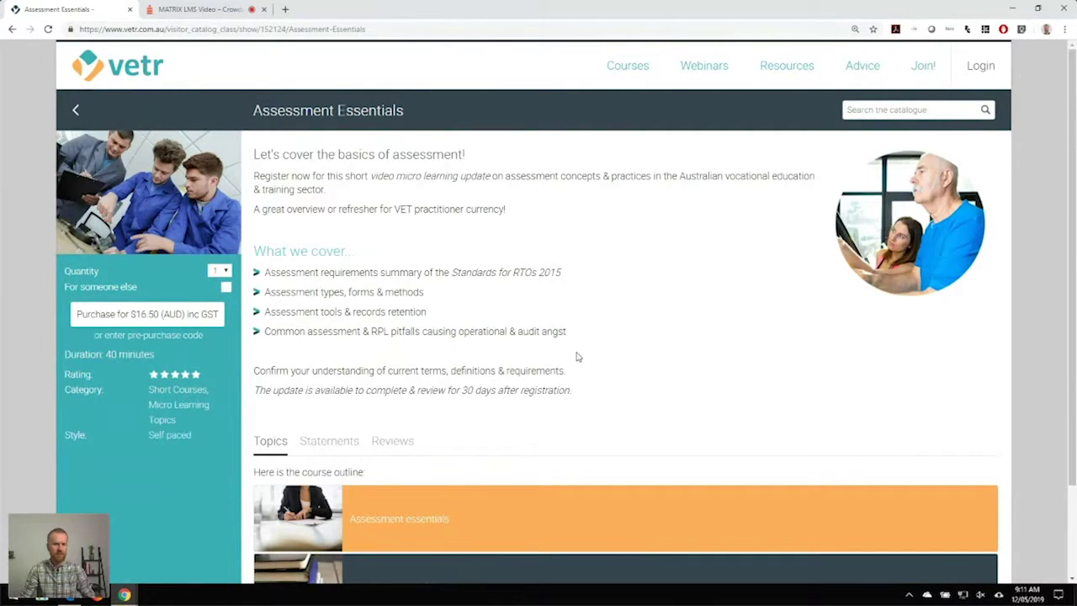
scroll(631, 330, "down", 2)
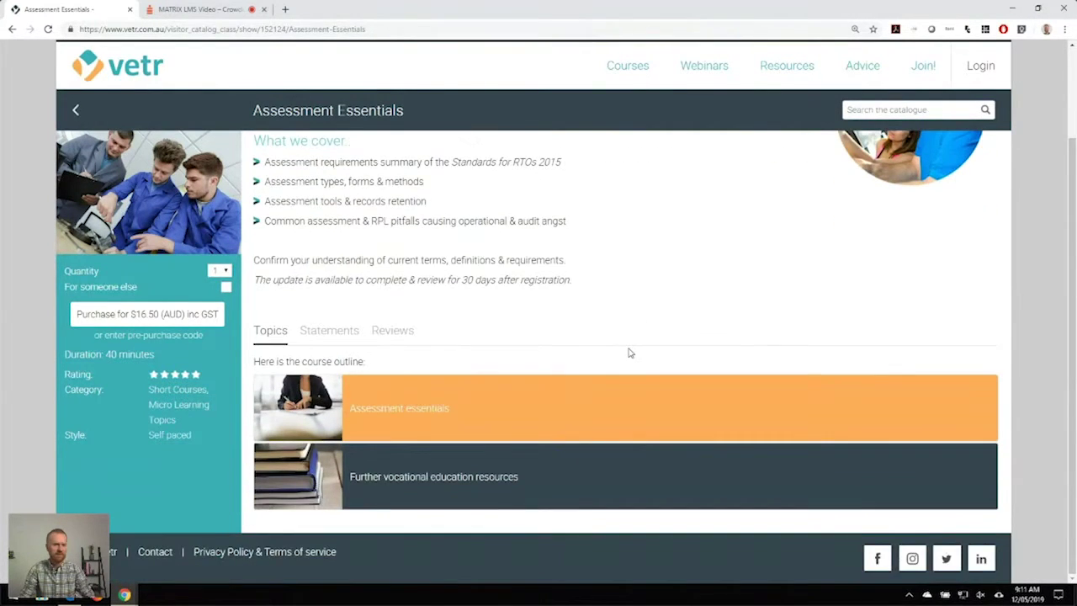
scroll(630, 353, "up", 2)
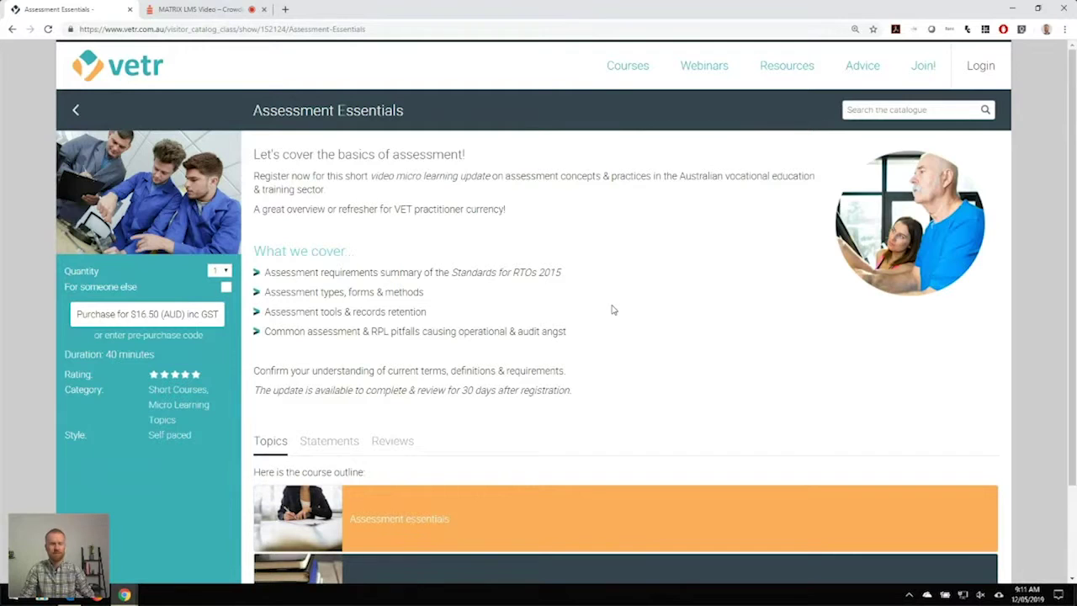
Step: Try the For someone else option and view the quantity choices for Assessment Essentials
left_click(227, 288)
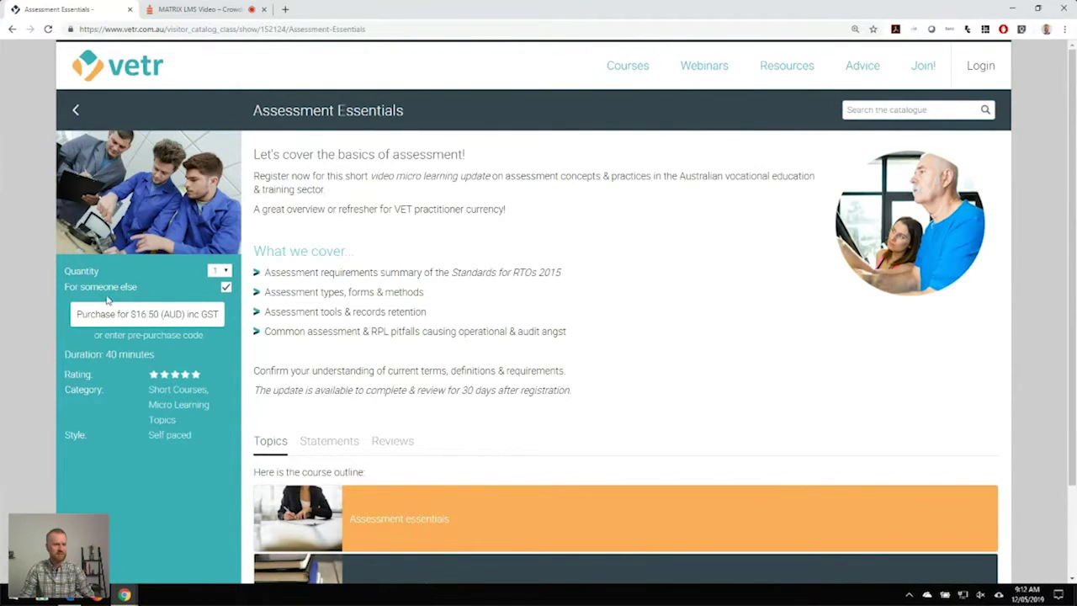
left_click(224, 271)
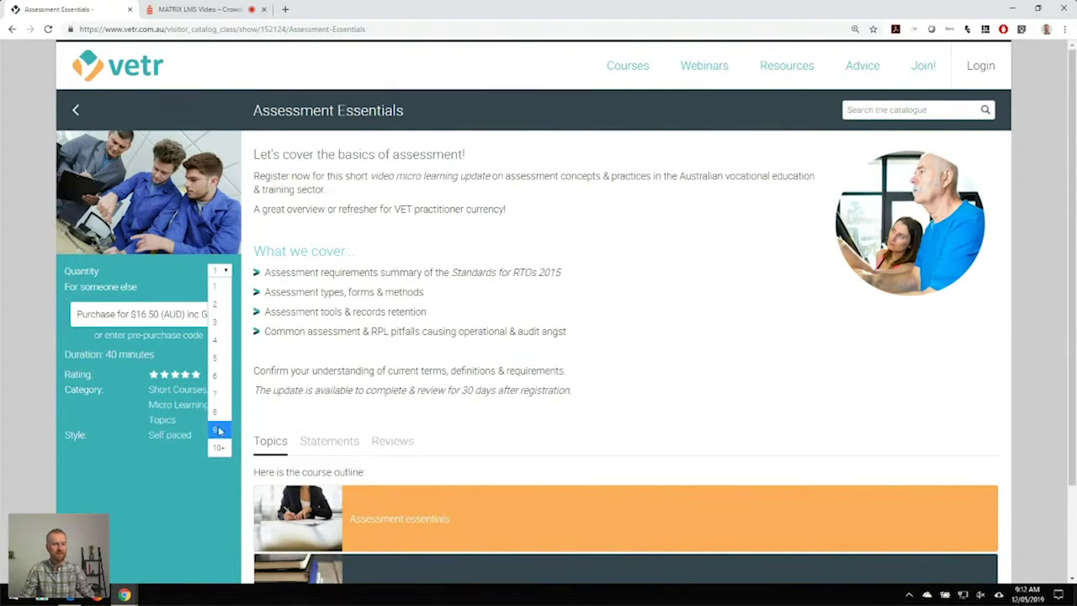
left_click(222, 284)
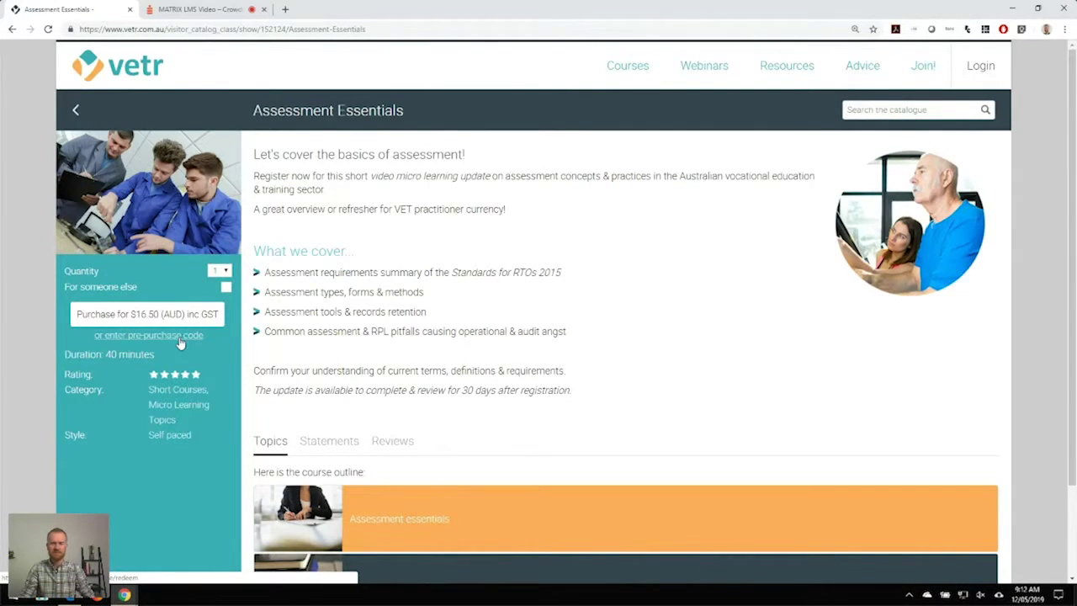
Step: Purchase one Assessment Essentials course as far as the checkout and open the discount code entry
left_click(170, 313)
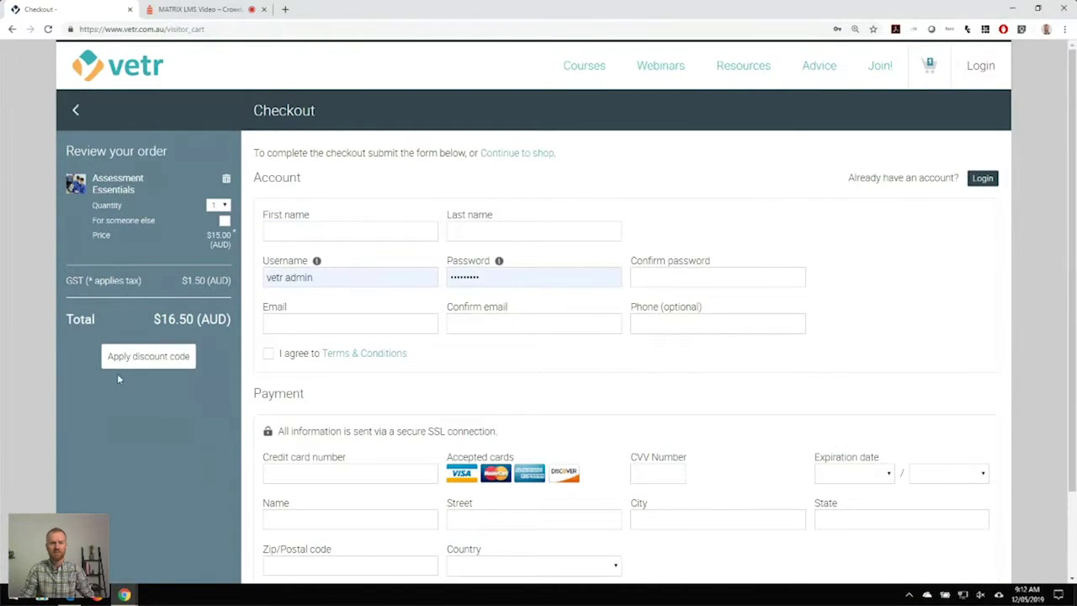
left_click(162, 359)
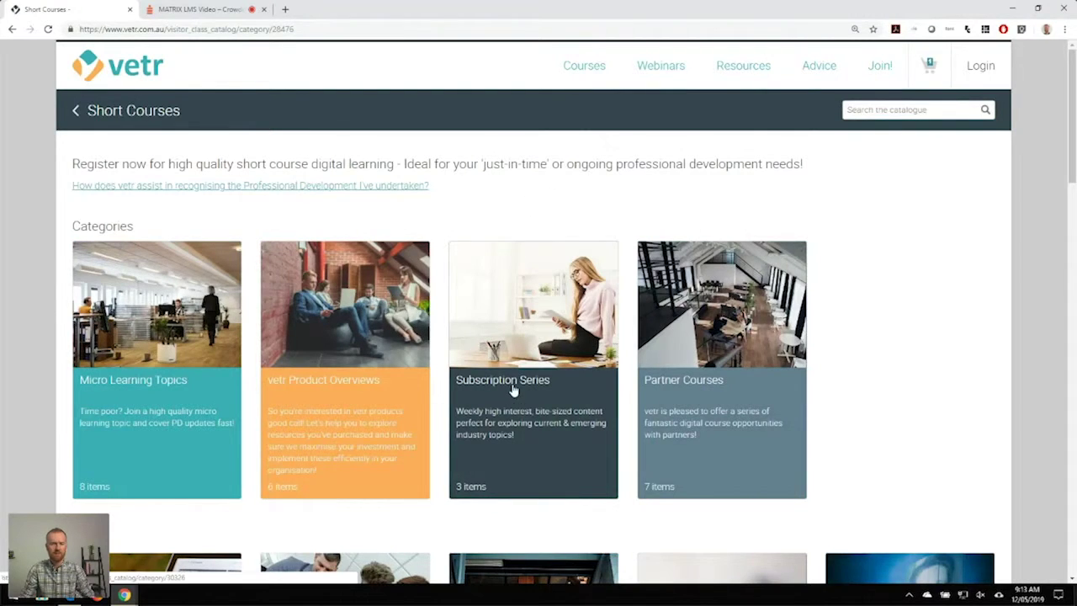
Step: Review what the VET Professional Development Series monthly subscription in the Subscription Series includes, and return to Short Courses
left_click(513, 389)
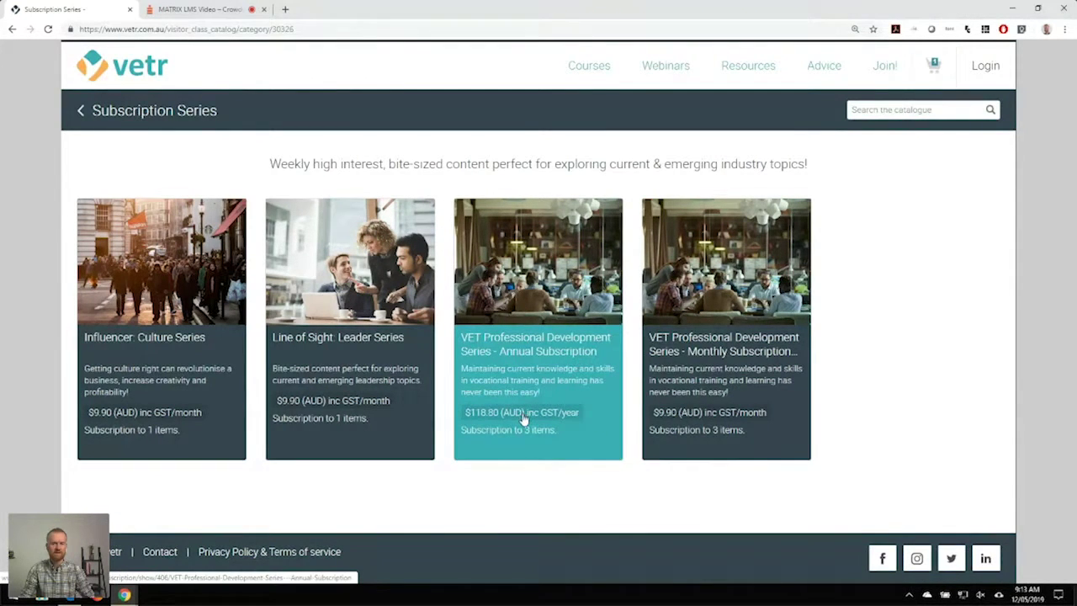
left_click(756, 349)
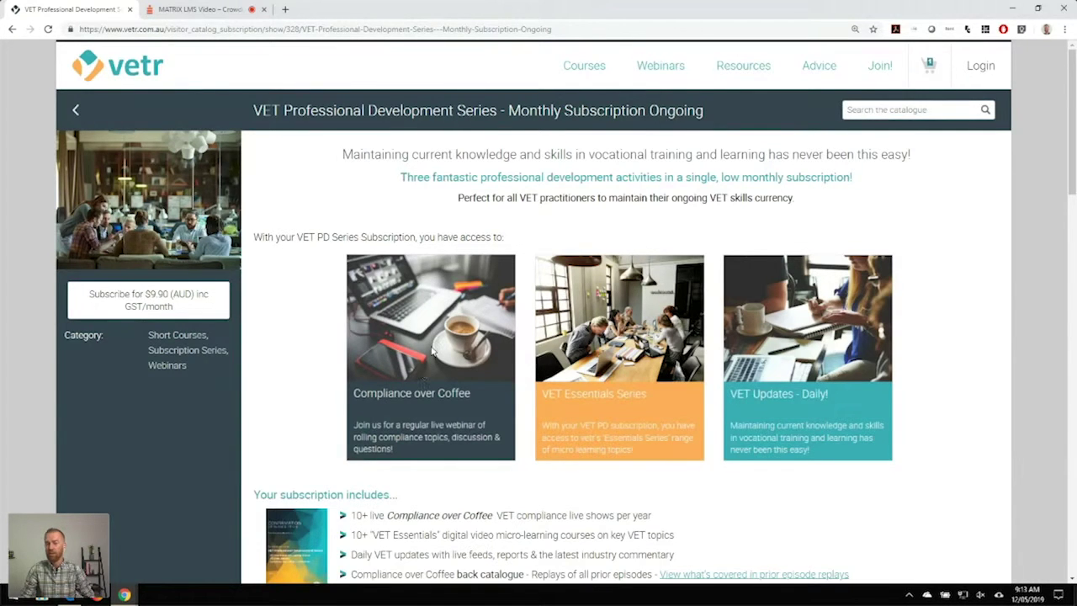
scroll(437, 348, "down", 1)
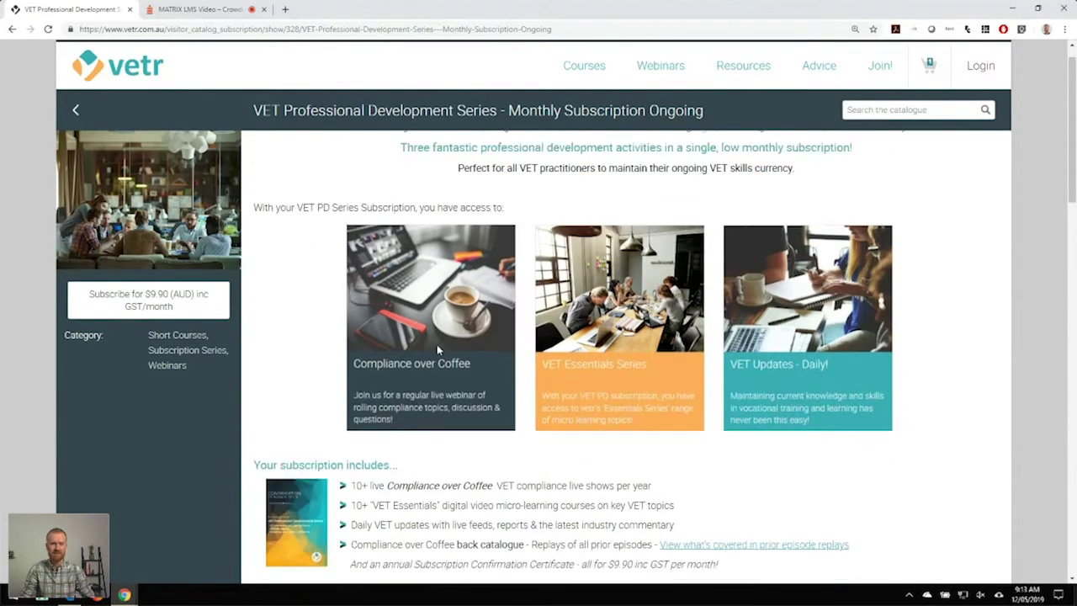
scroll(436, 348, "down", 1)
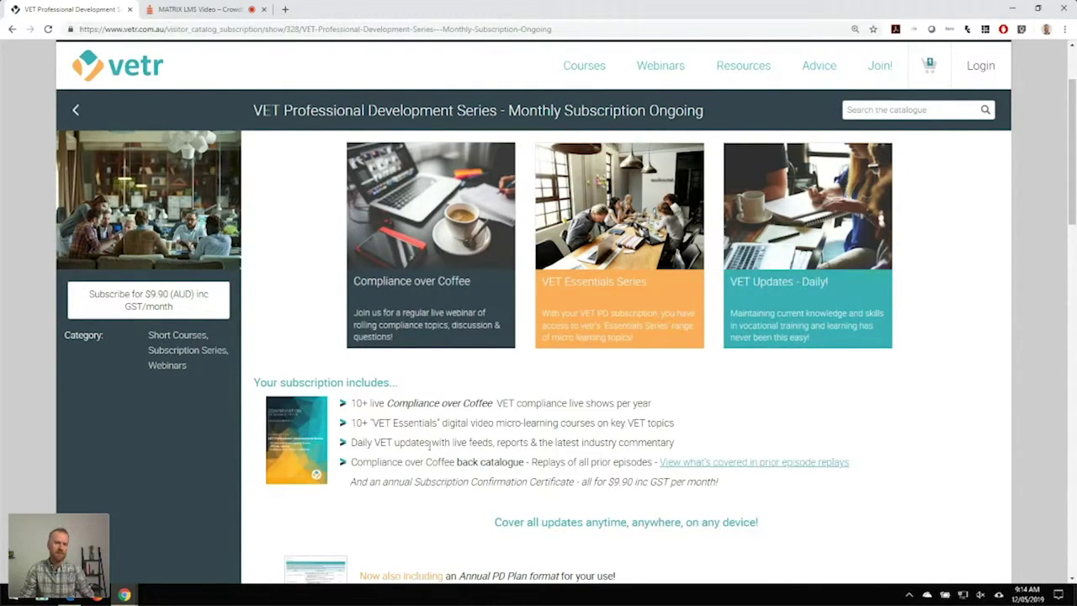
scroll(447, 452, "up", 2)
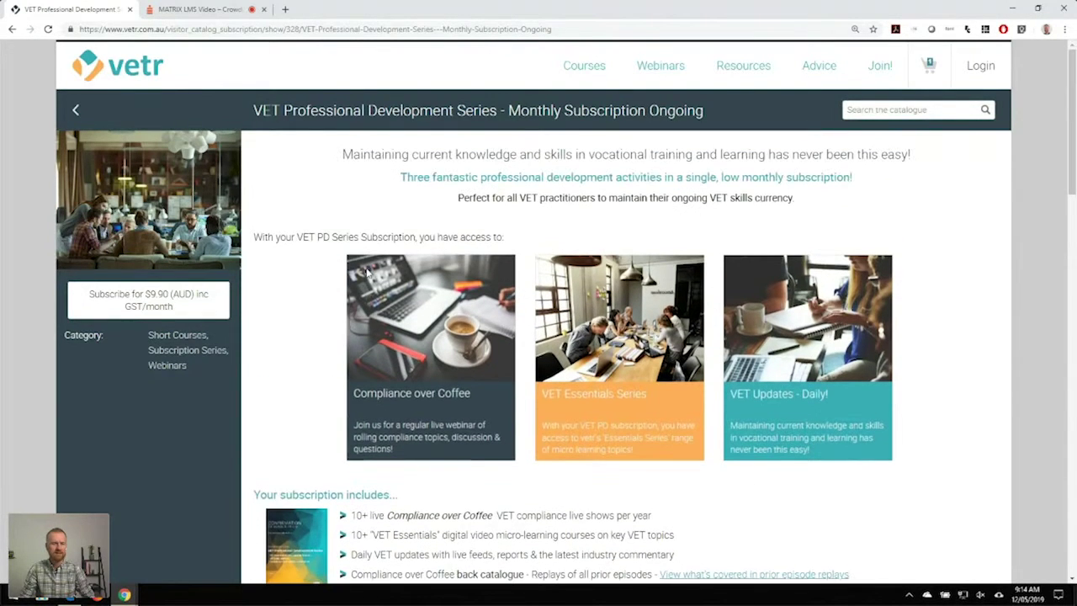
left_click(76, 111)
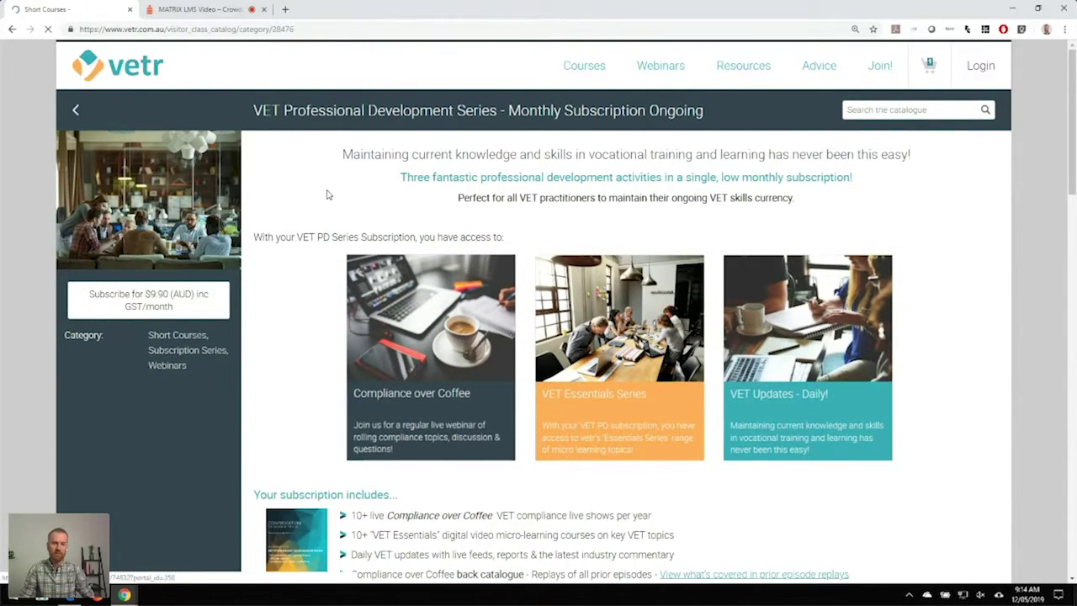
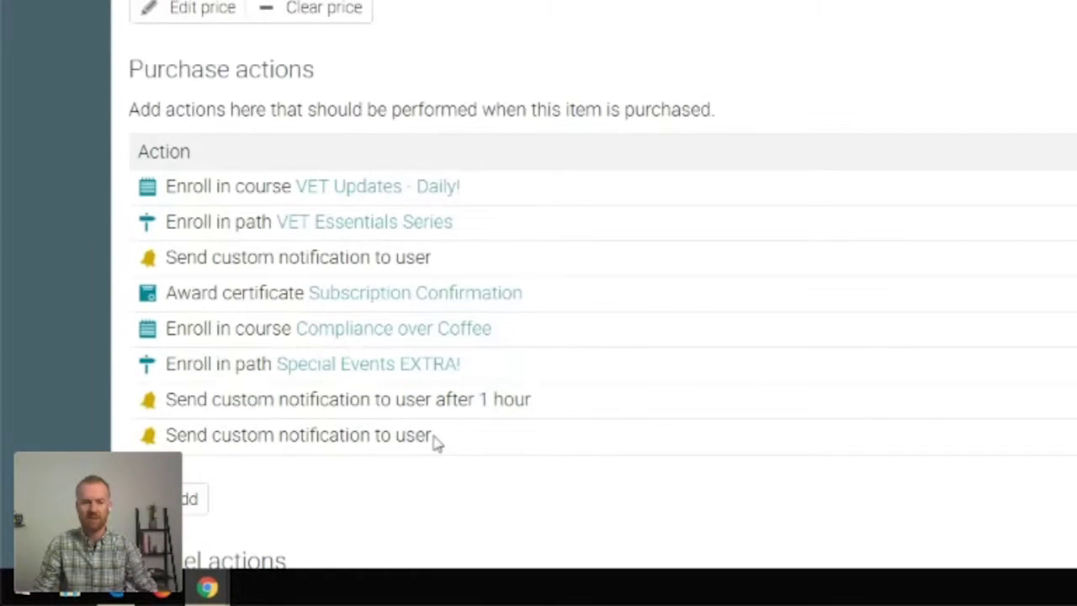
Step: Open a custom notification from the subscription's purchase actions and read through its message content
left_click(189, 499)
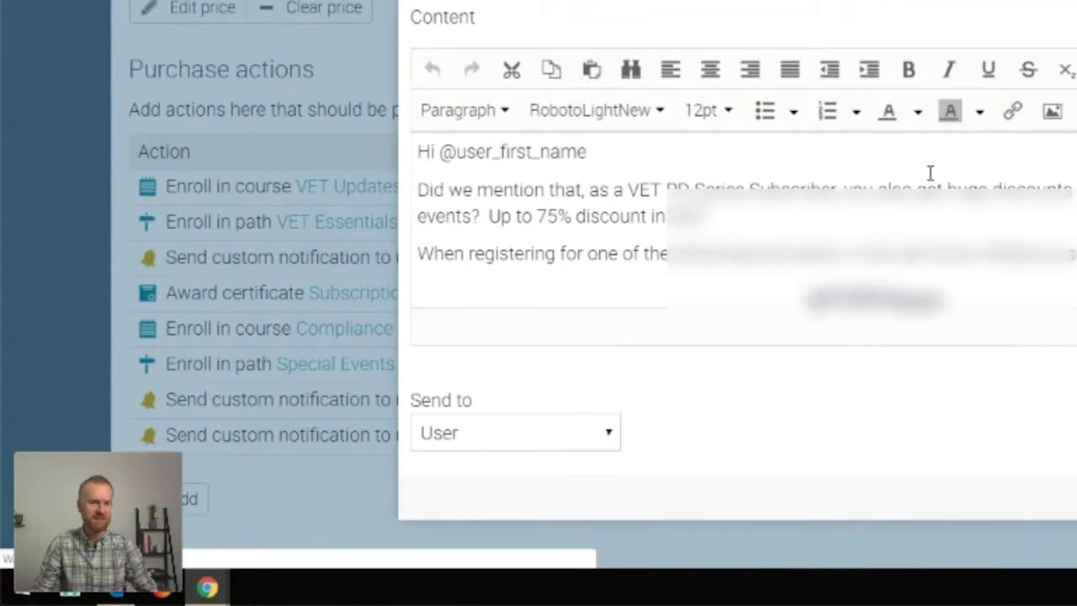
scroll(841, 211, "down", 2)
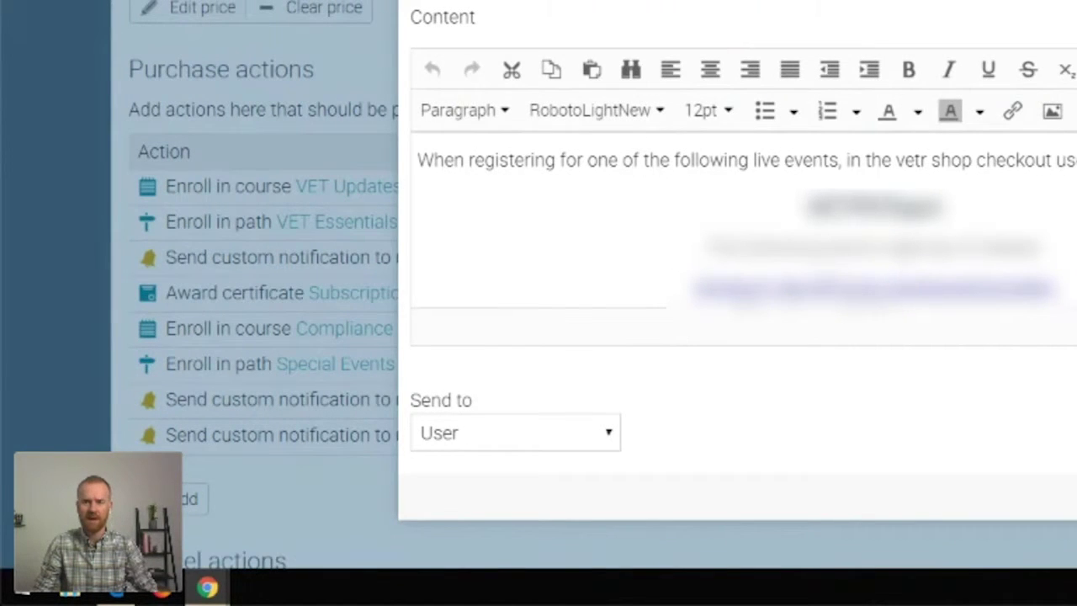
Step: Open the Special Events EXTRA! custom notification from the purchase actions, read through its content and close it
left_click(598, 348)
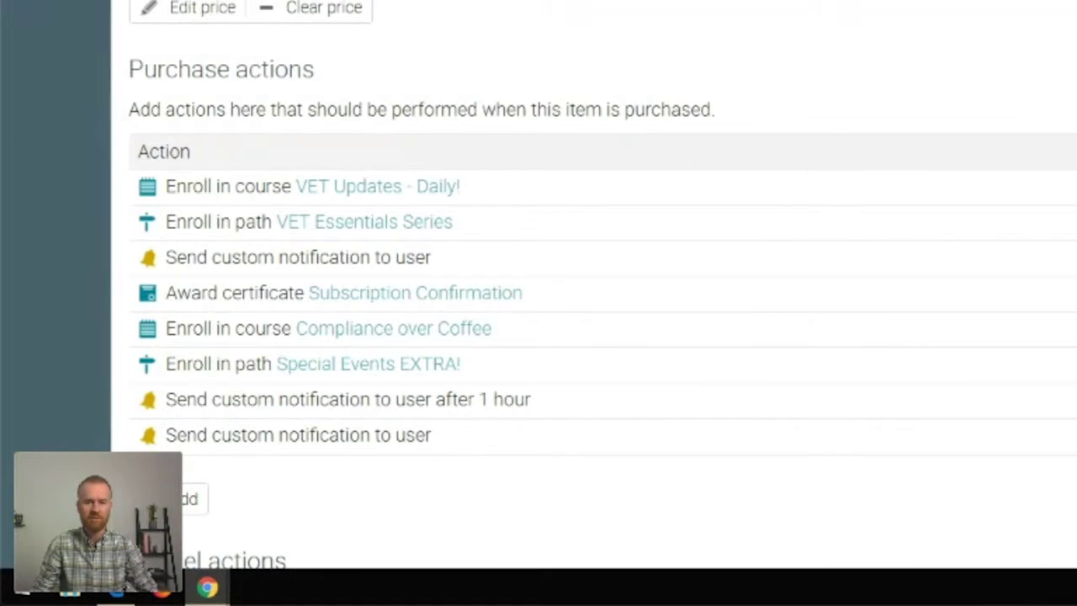
left_click(883, 248)
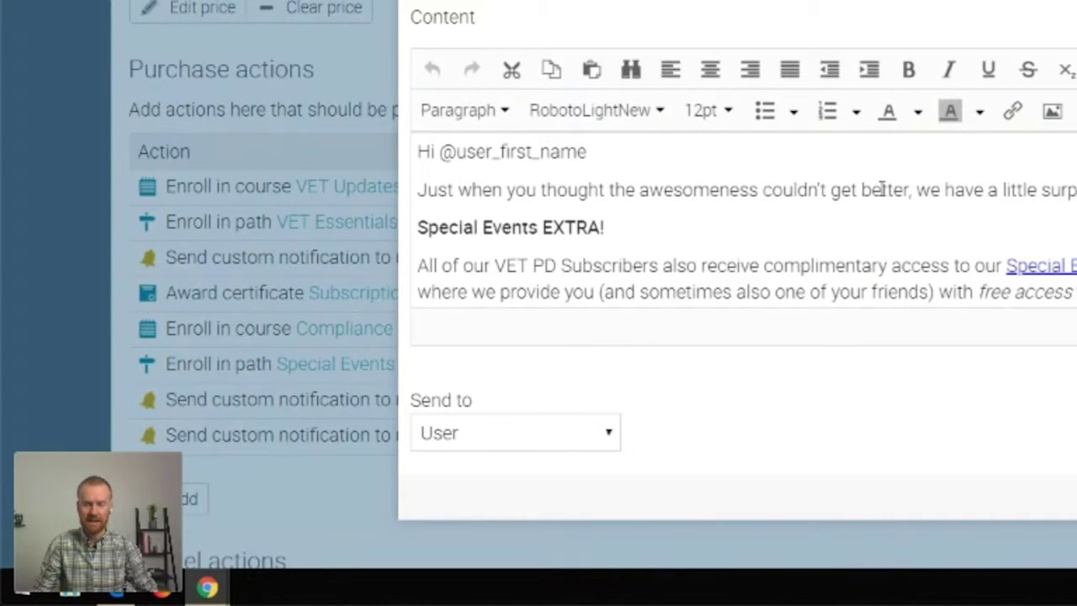
scroll(890, 180, "down", 1)
scroll(755, 260, "down", 2)
scroll(844, 257, "up", 3)
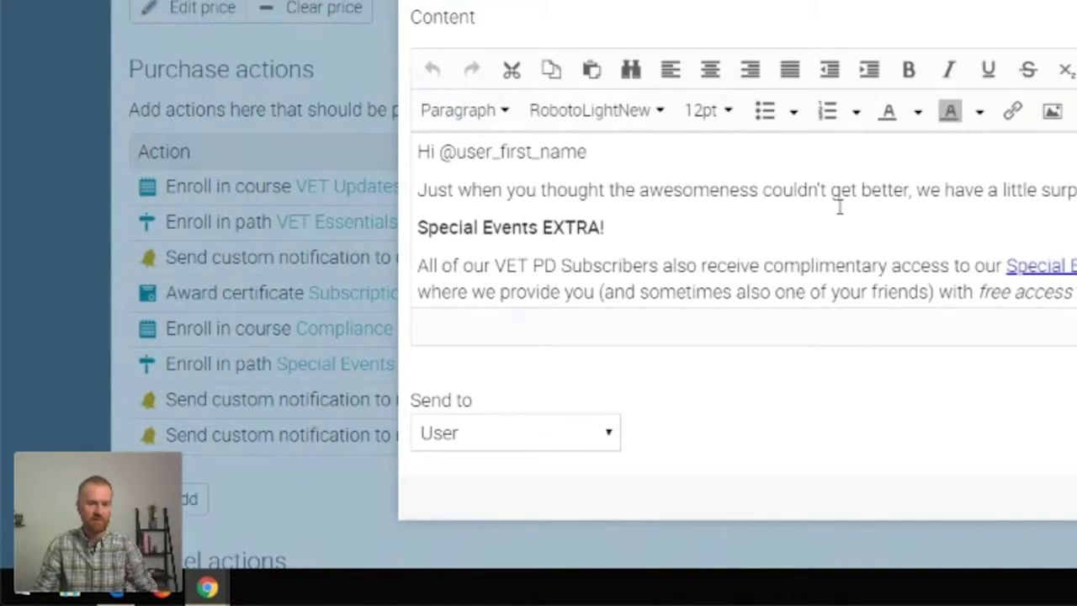
scroll(838, 206, "down", 1)
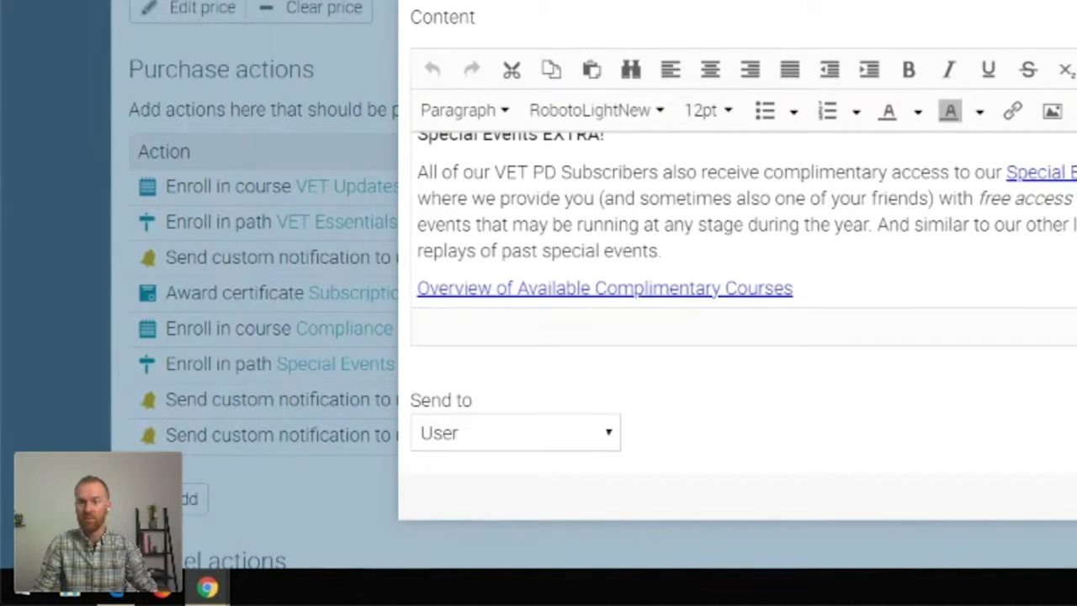
left_click(929, 480)
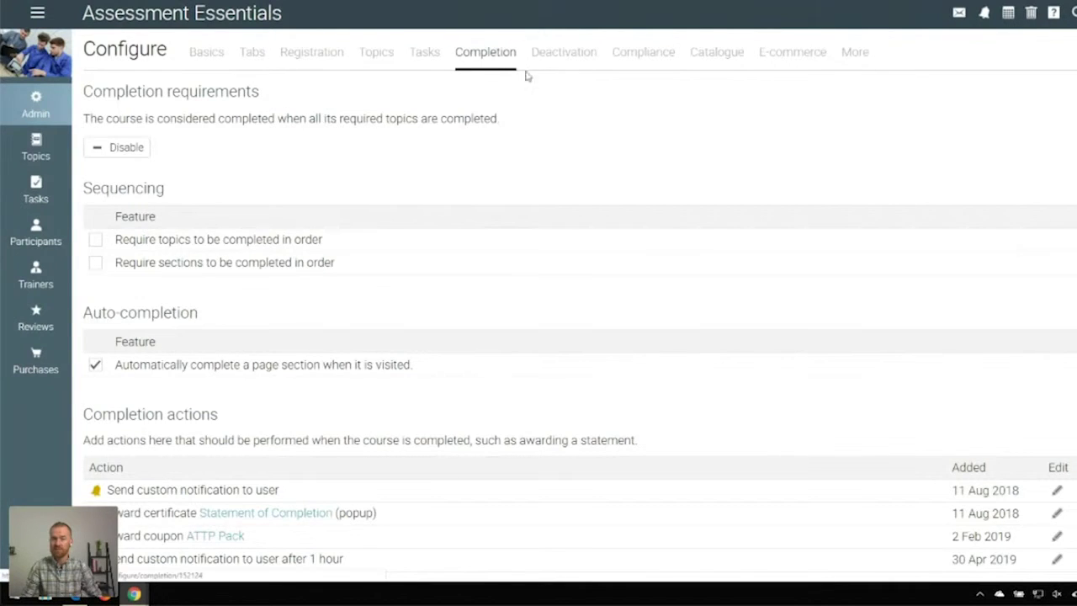
Step: Review the Assessment Essentials completion settings and start adding a completion action to the Check your assessment knowledge! task
scroll(565, 202, "down", 3)
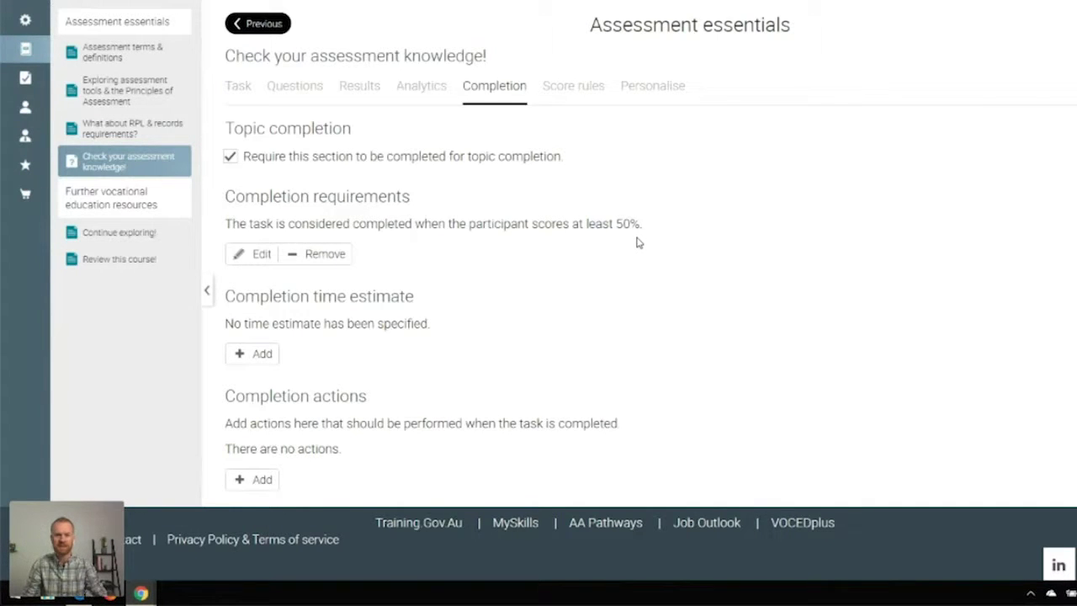
left_click(260, 479)
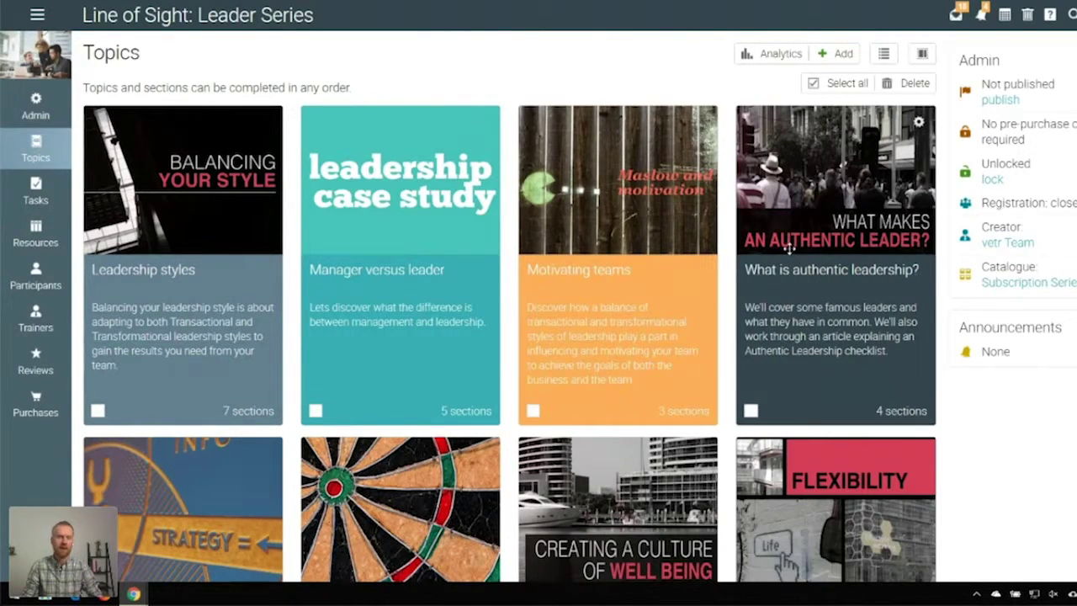
Step: Open the Leadership styles topic in Line of Sight: Leader Series and play part of the Balancing your style video
left_click(171, 293)
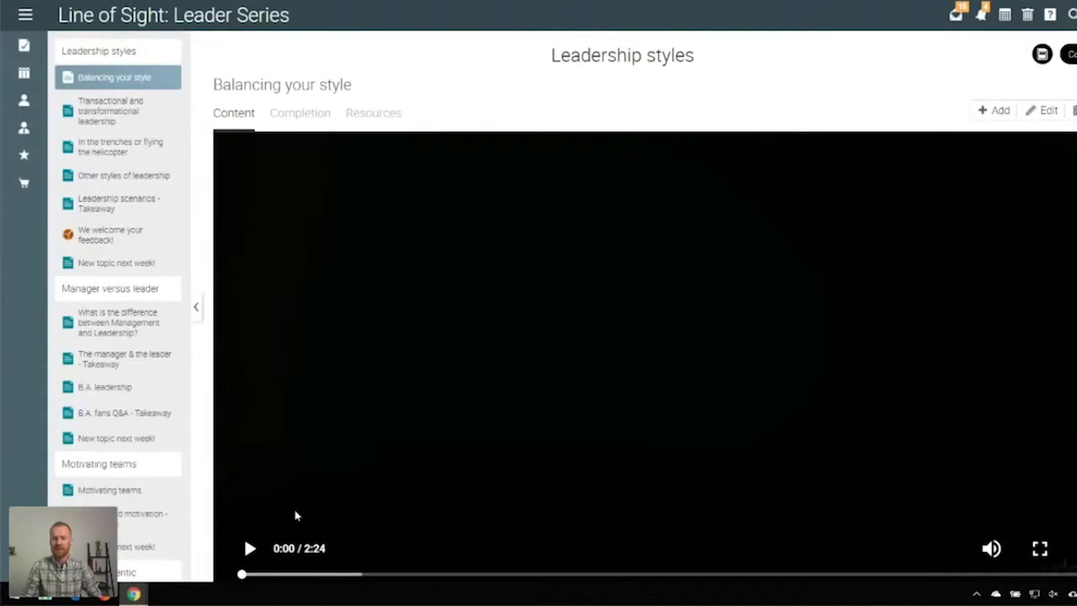
left_click(249, 547)
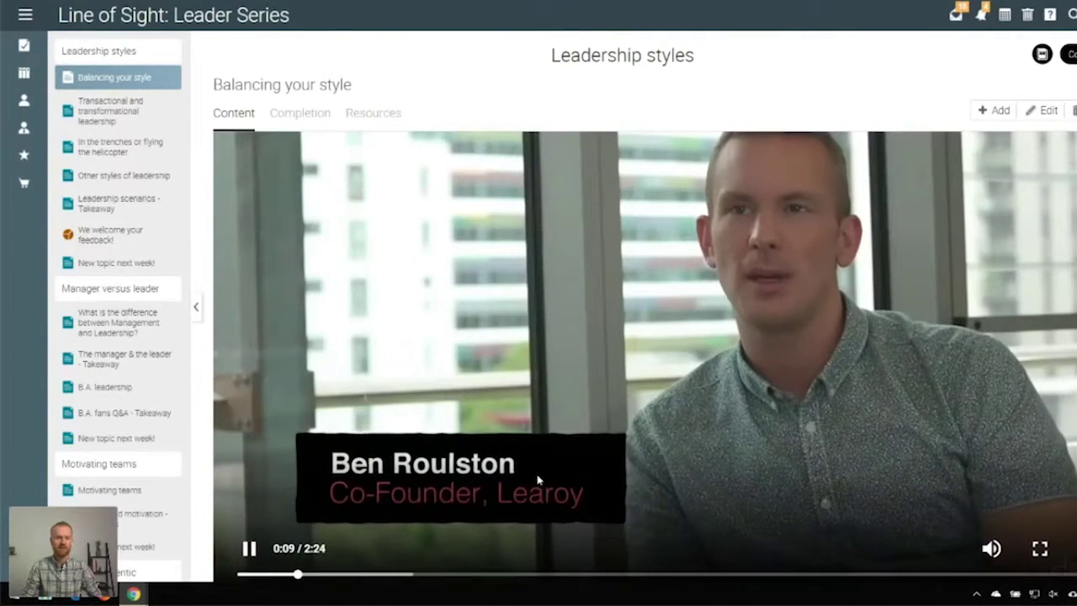
scroll(575, 418, "down", 1)
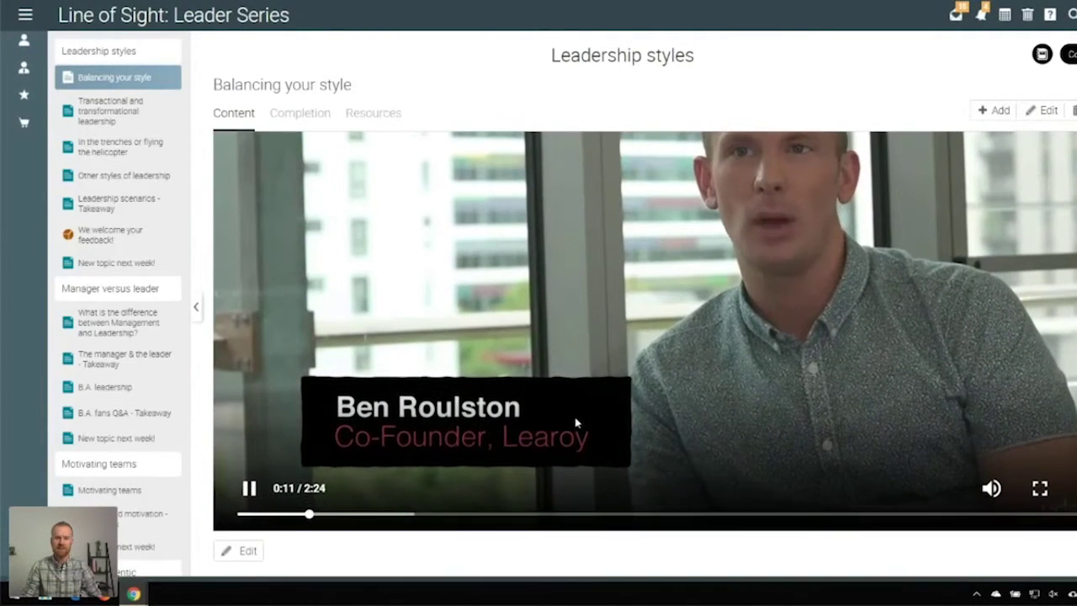
scroll(575, 423, "up", 1)
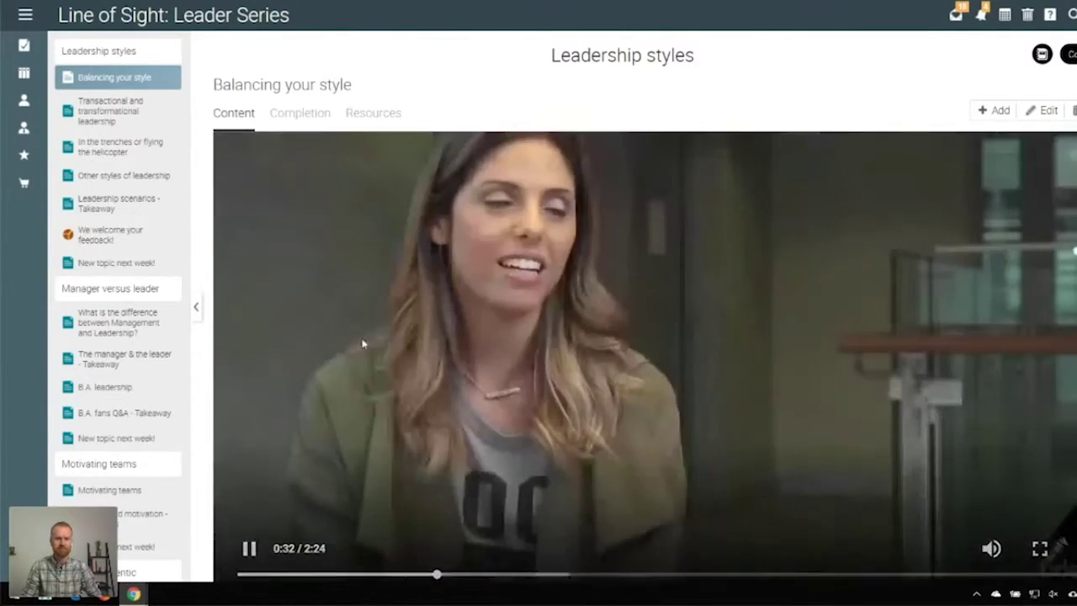
left_click(361, 343)
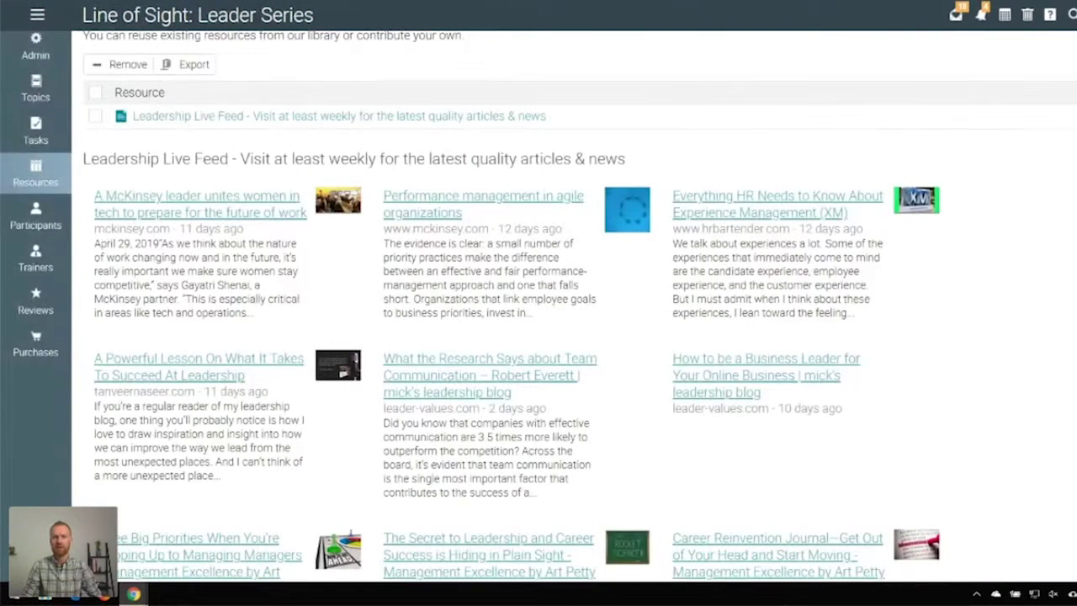
Step: Browse the Leadership Live Feed articles in the Leader Series resources, and switch to the Registered dashboard
scroll(475, 43, "up", 2)
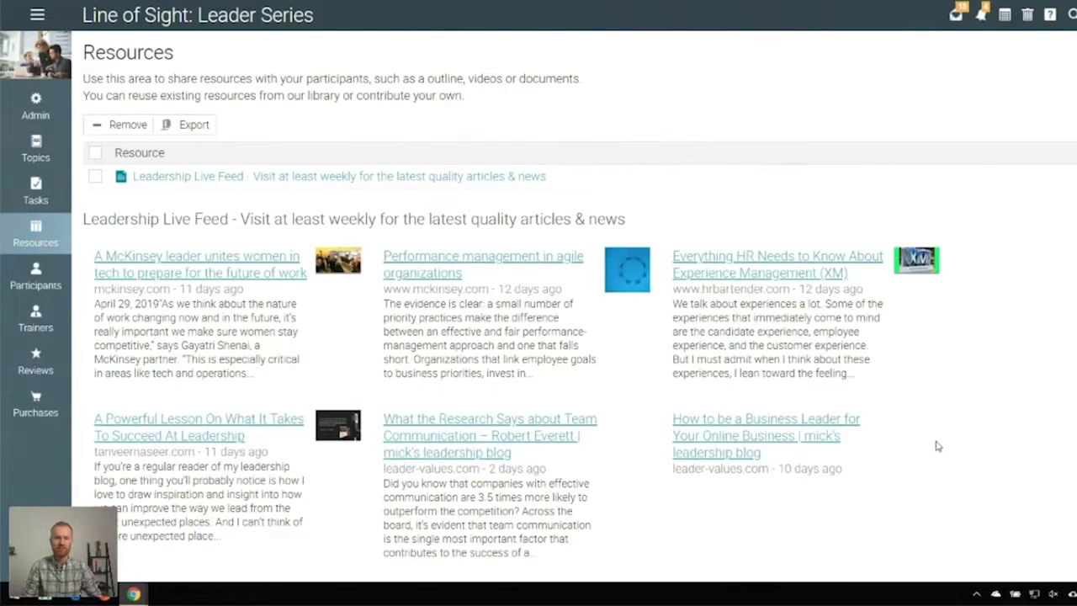
scroll(1012, 373, "down", 1)
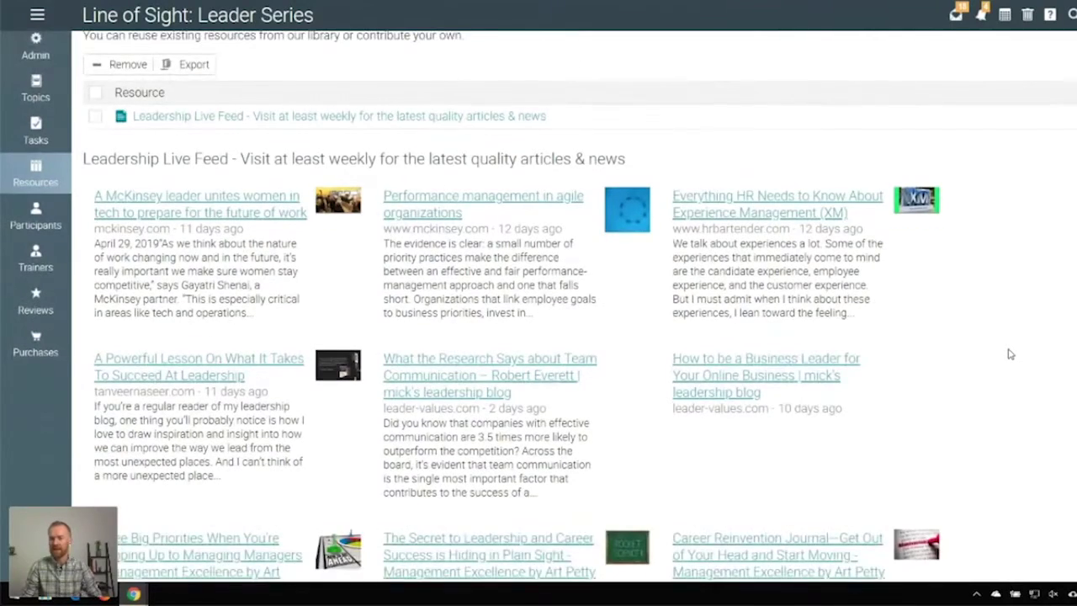
scroll(1002, 345, "down", 1)
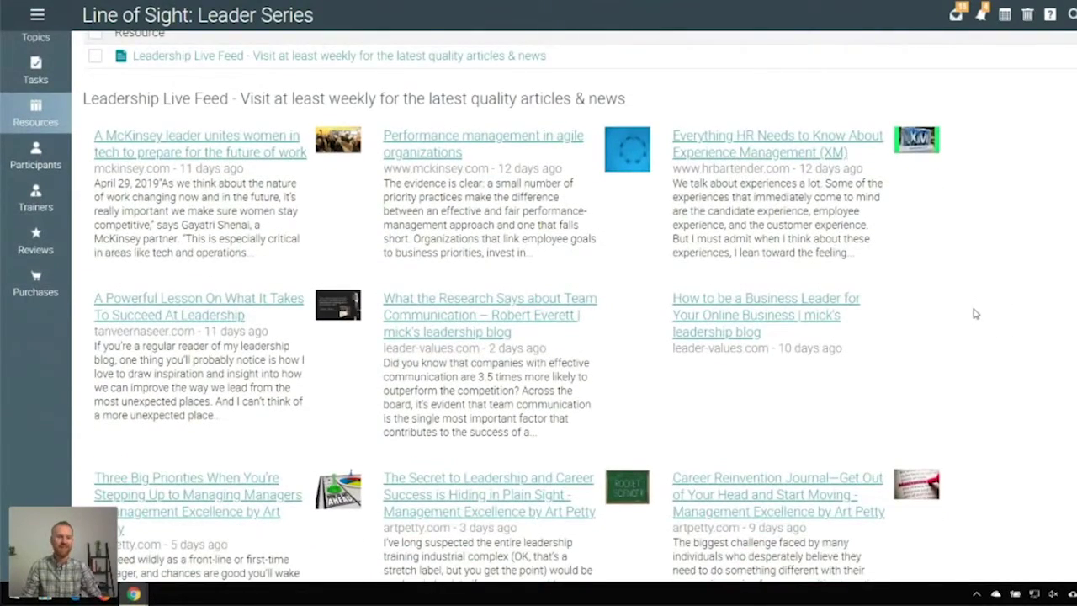
scroll(973, 301, "down", 2)
scroll(974, 302, "down", 3)
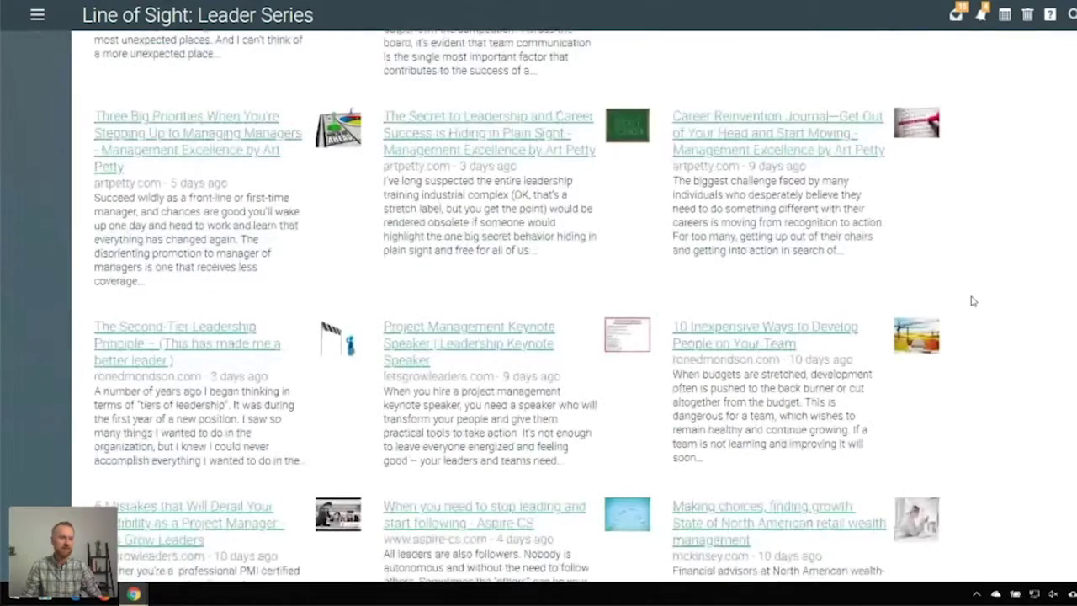
scroll(969, 301, "down", 5)
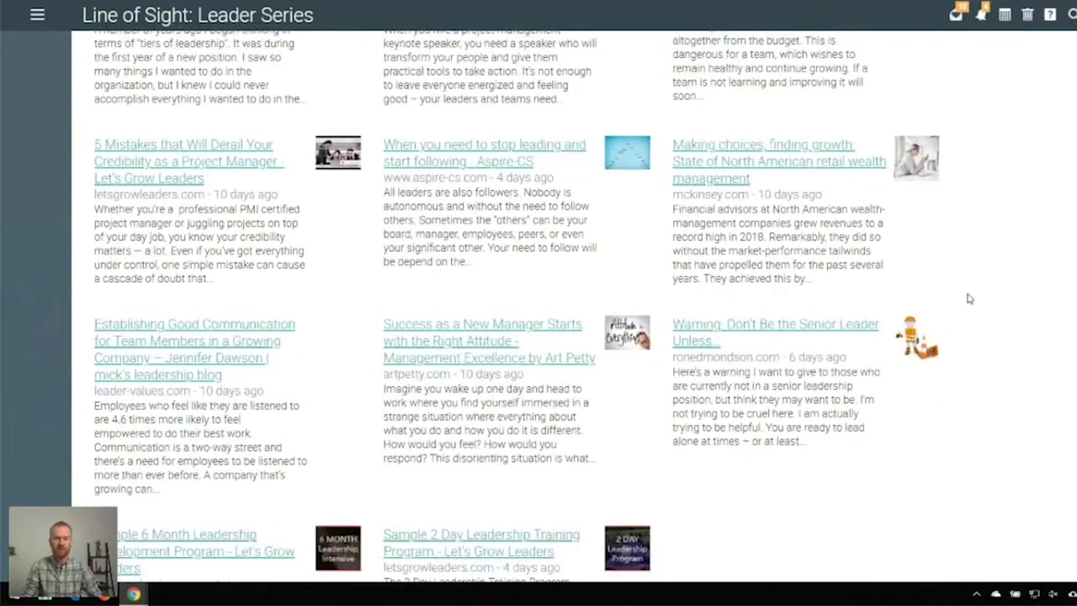
scroll(968, 299, "up", 6)
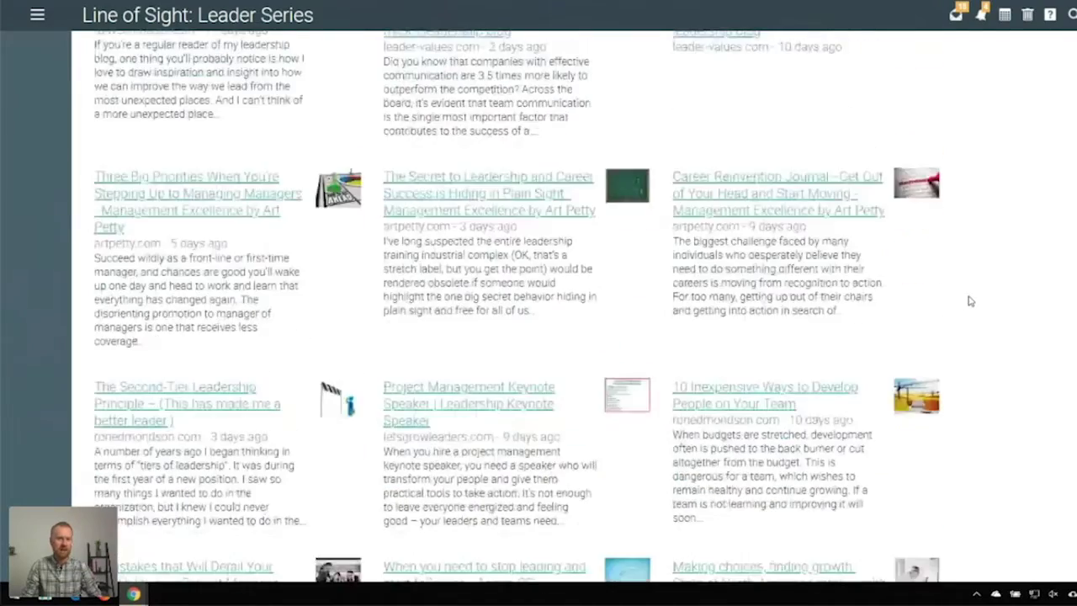
scroll(969, 302, "up", 3)
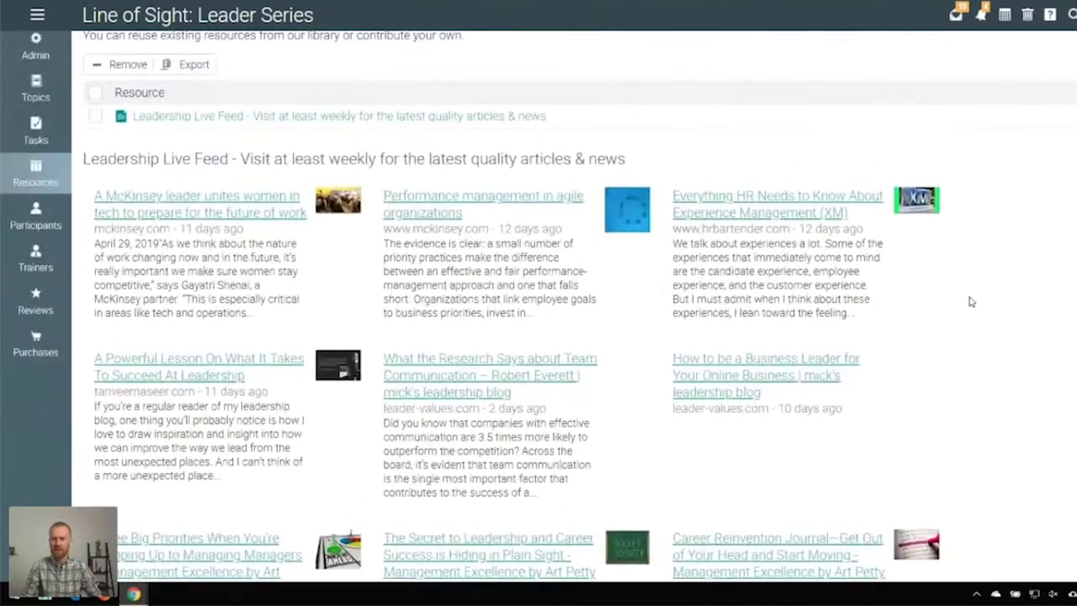
scroll(970, 301, "up", 1)
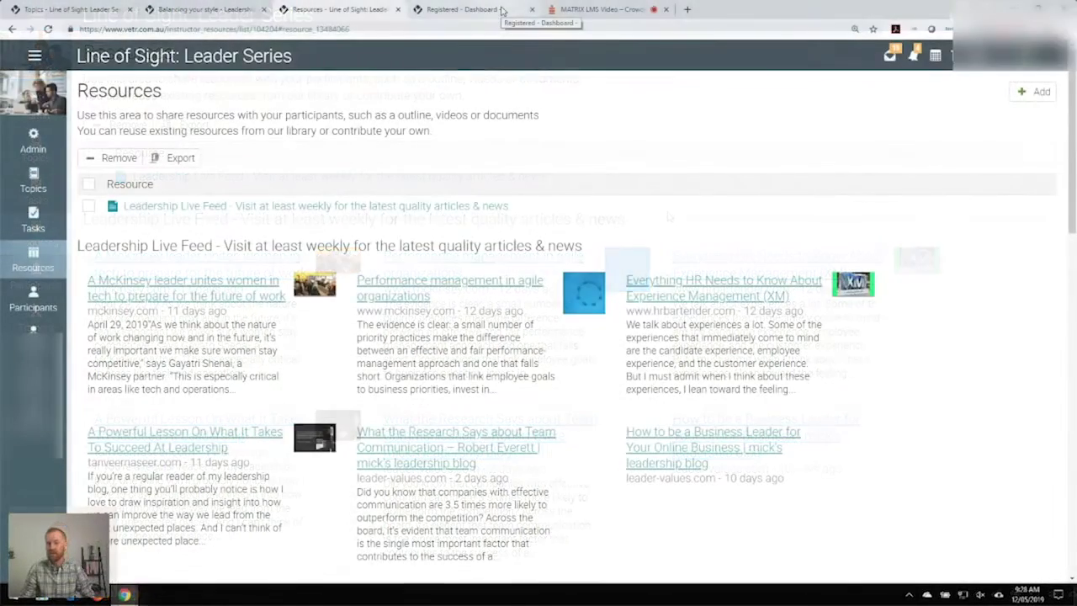
left_click(501, 10)
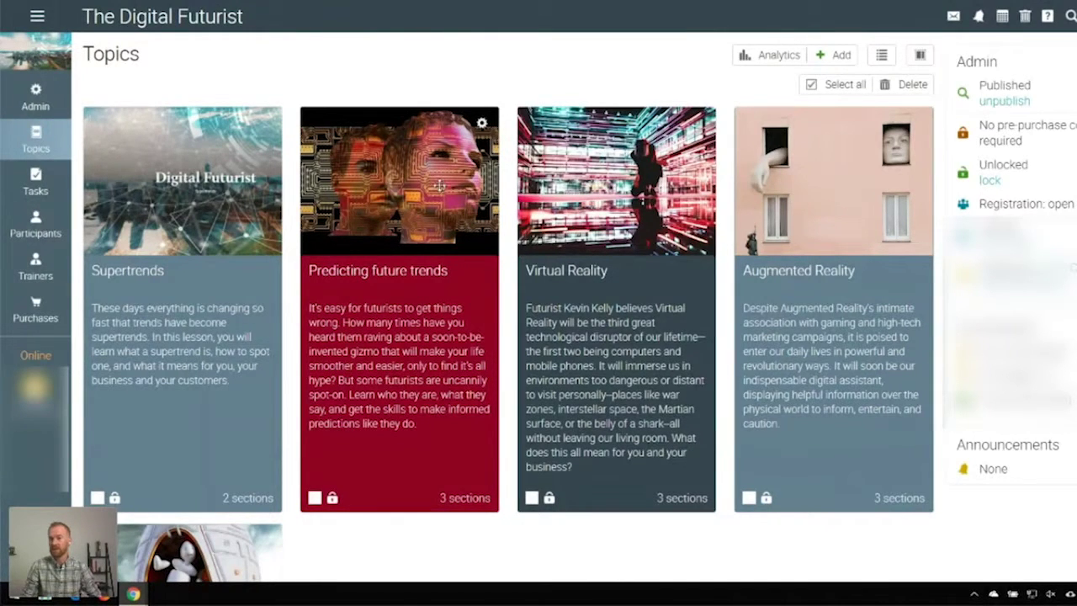
Step: Open the Supertrends topic of The Digital Futurist and read through its 12 technological supertrends heading your way section
left_click(212, 273)
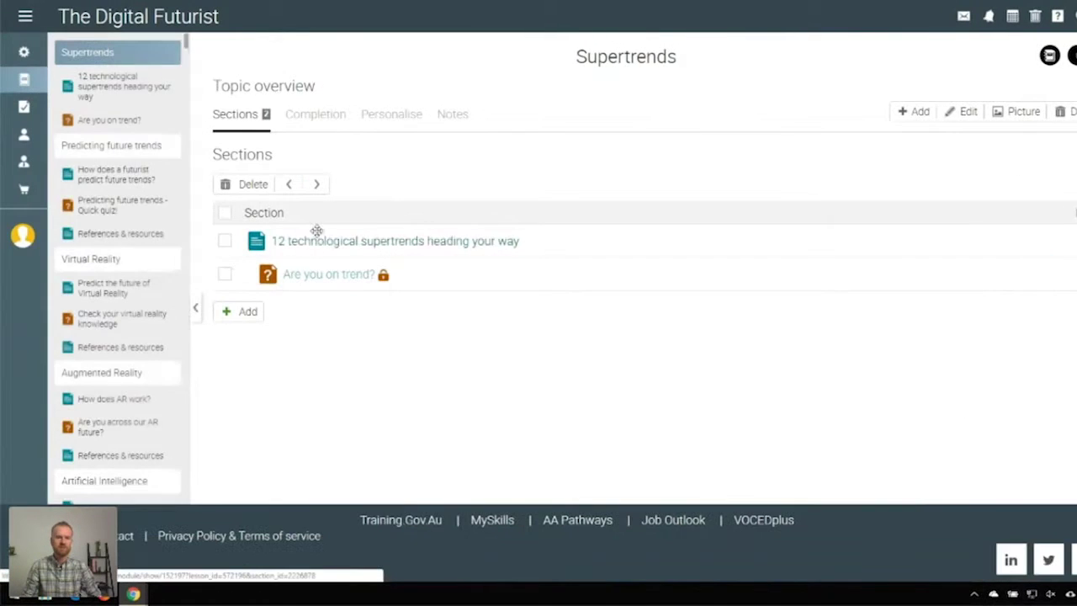
left_click(324, 244)
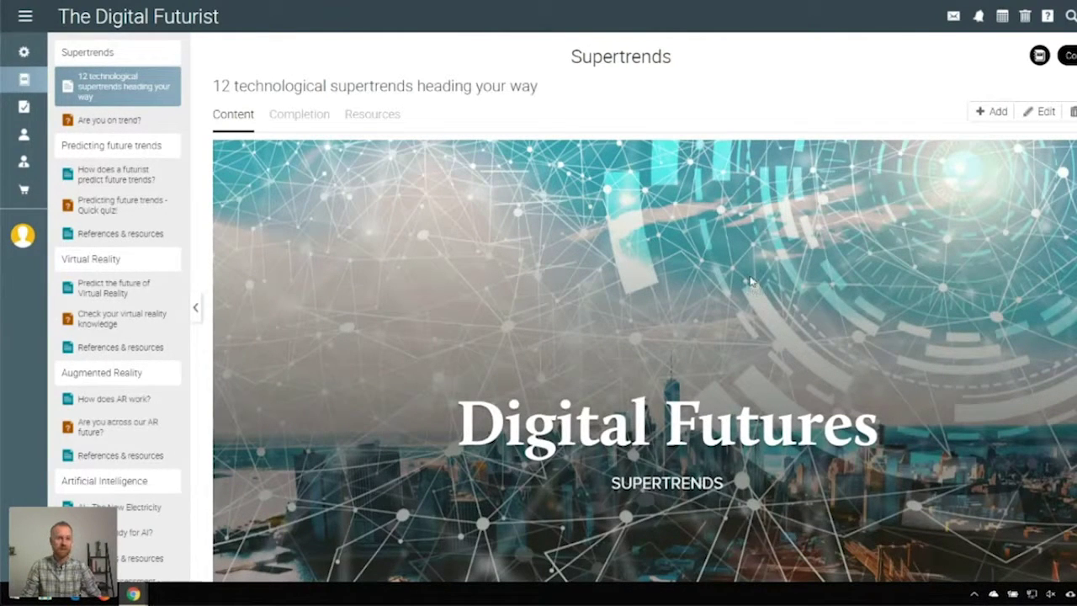
scroll(745, 260, "down", 7)
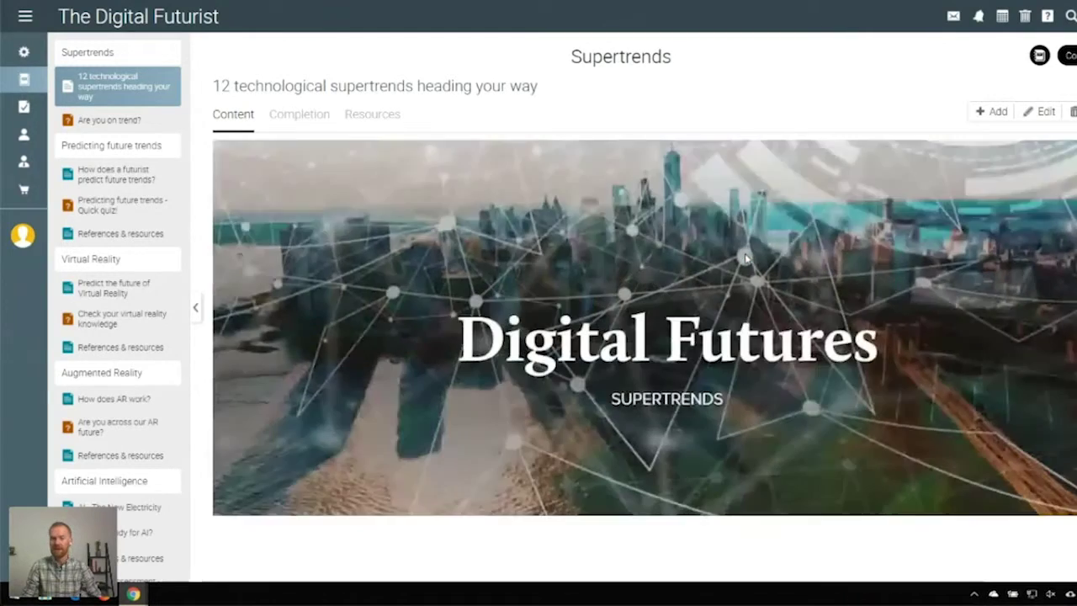
scroll(742, 259, "down", 15)
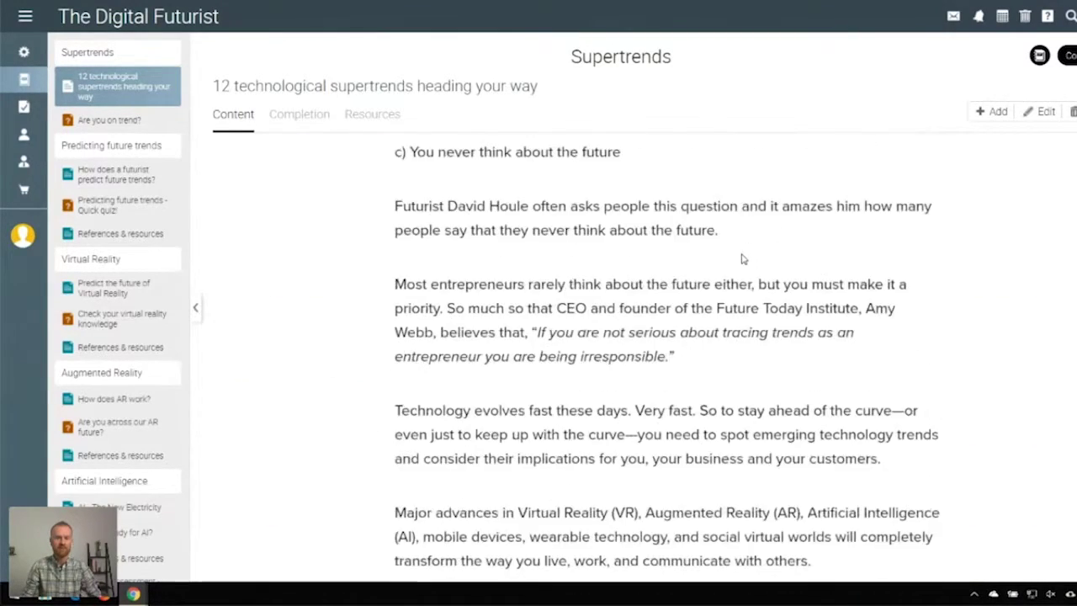
scroll(741, 254, "down", 12)
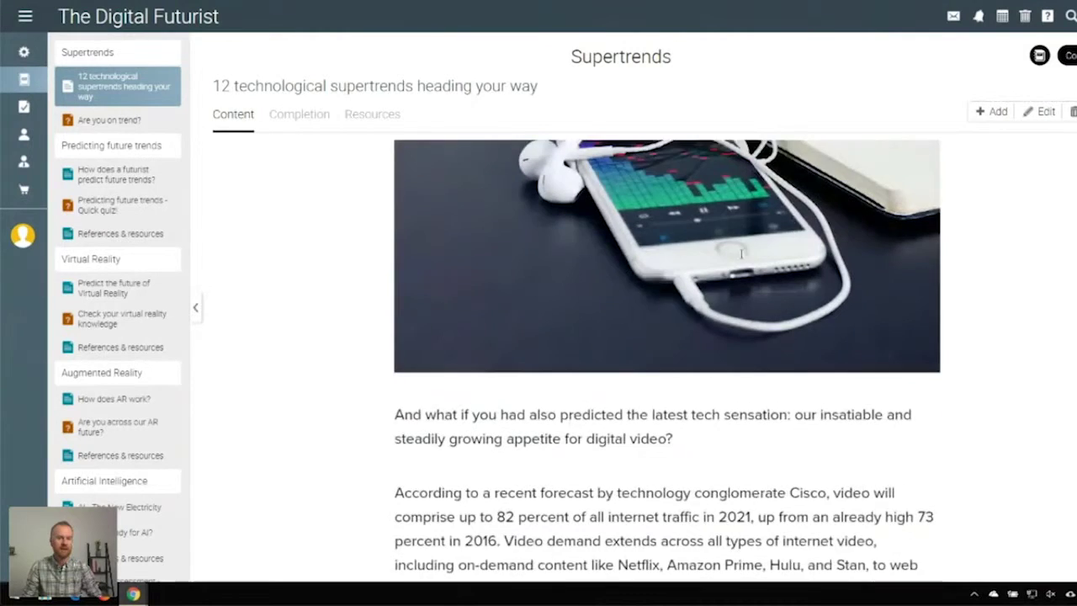
scroll(738, 264, "down", 10)
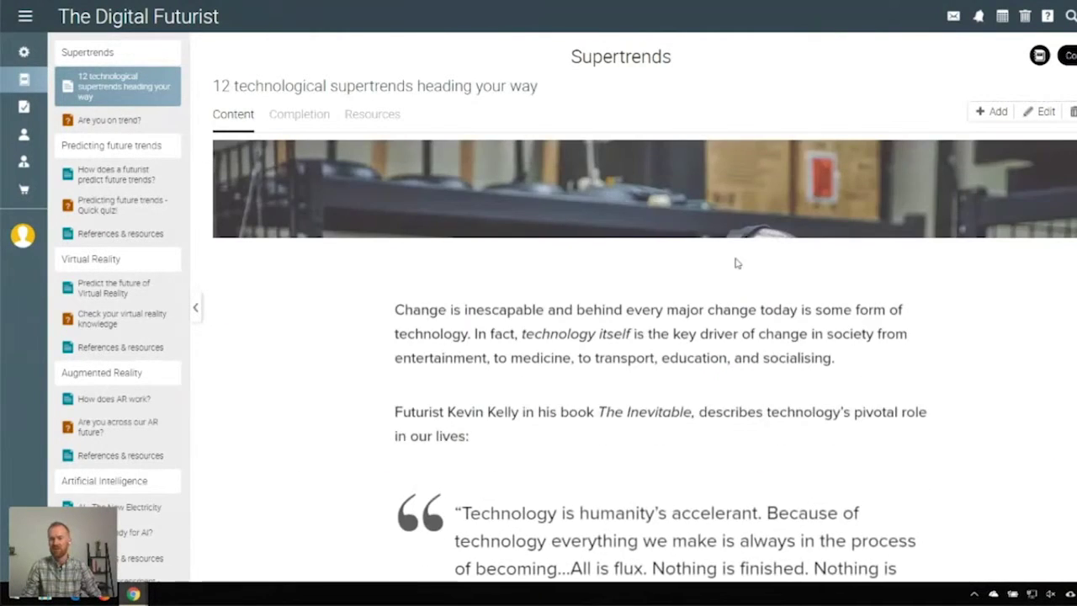
scroll(737, 257, "down", 12)
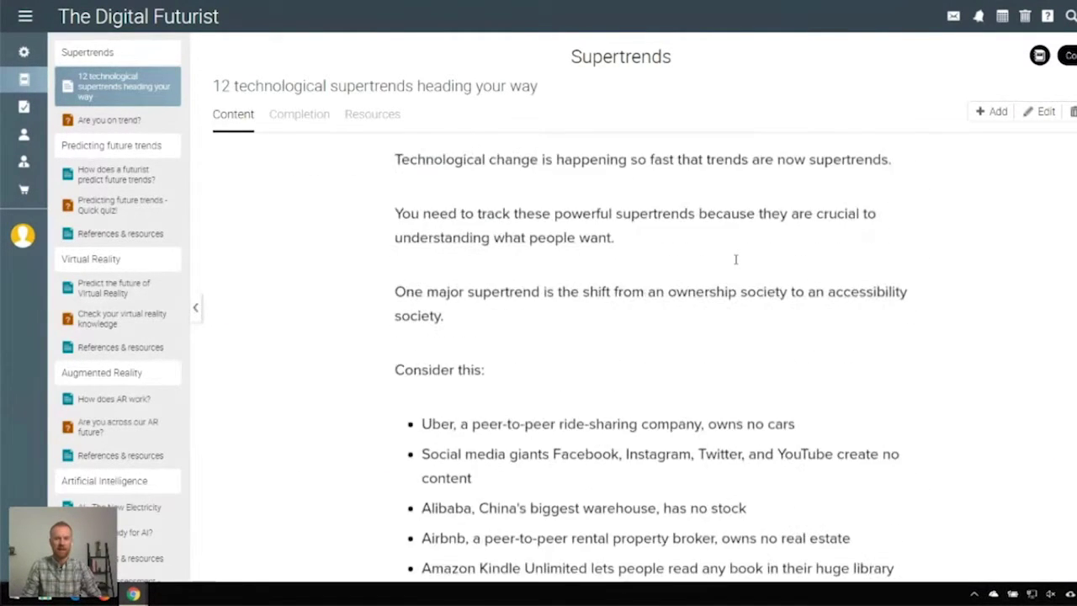
scroll(739, 252, "down", 10)
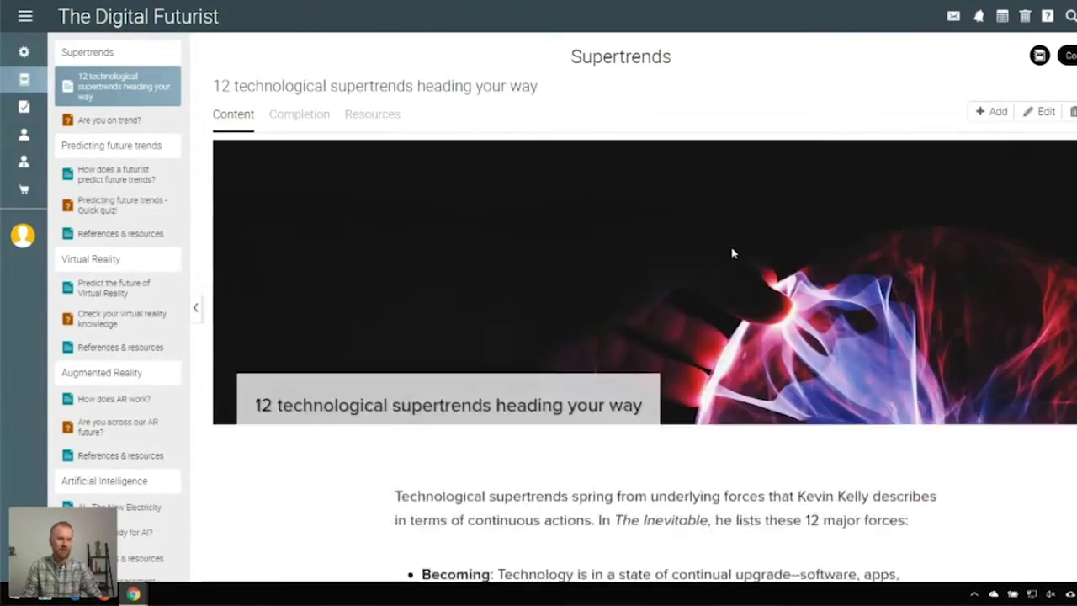
scroll(729, 259, "down", 12)
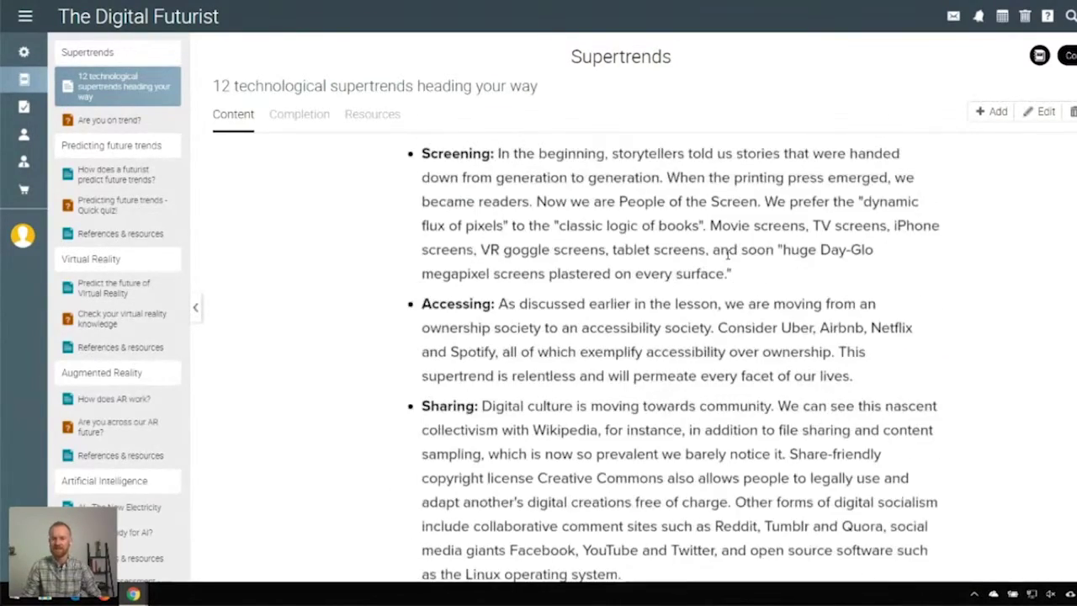
scroll(793, 273, "up", 8)
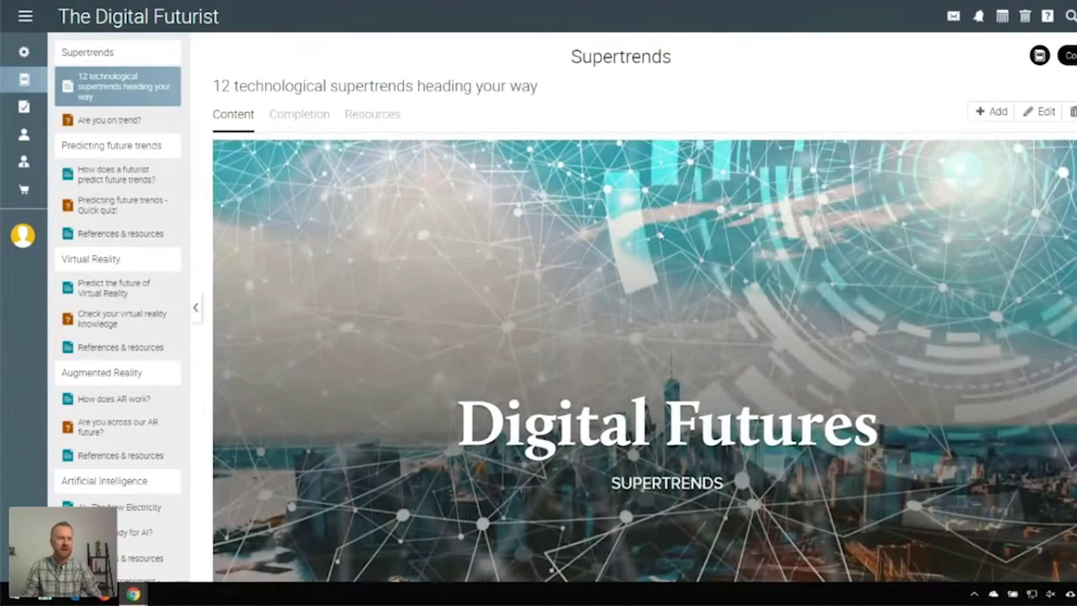
left_click(223, 20)
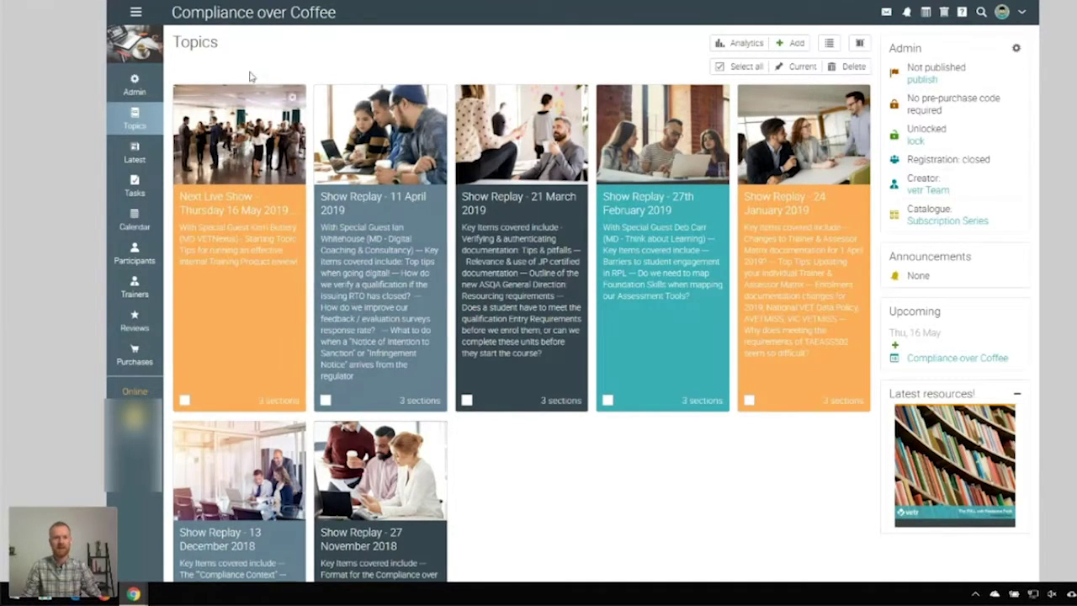
Step: Open the 16 May 2019 live show in Compliance over Coffee and view its polls and audience questions
left_click(241, 158)
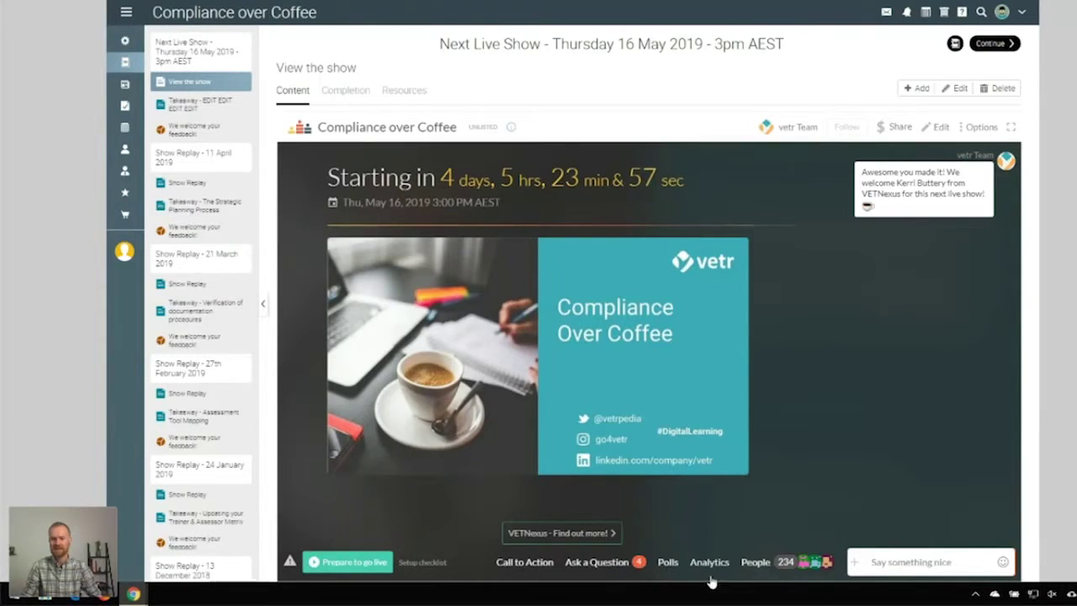
left_click(669, 569)
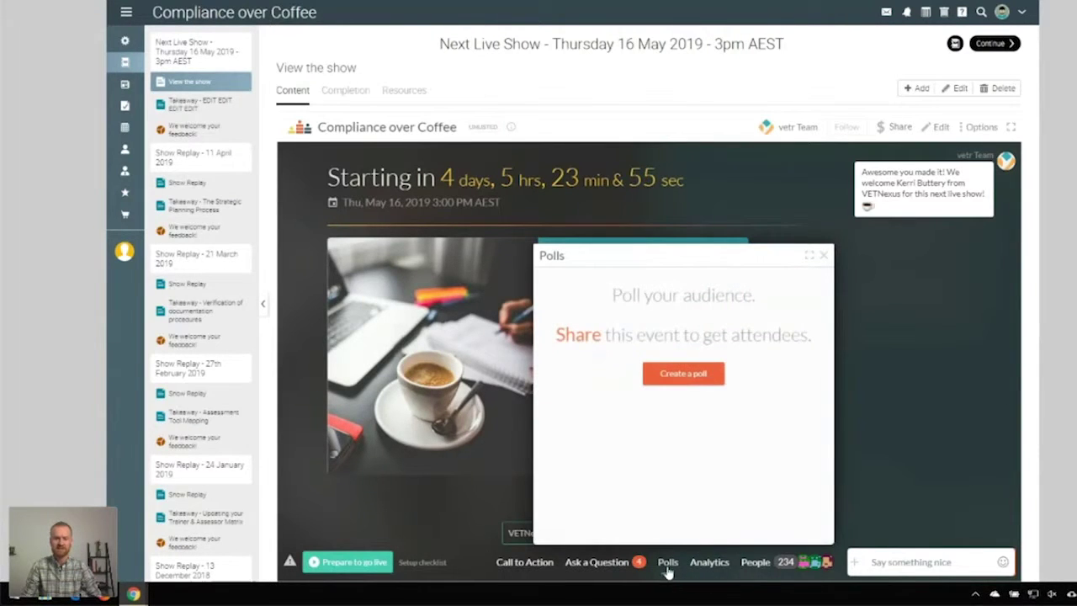
left_click(668, 563)
left_click(599, 562)
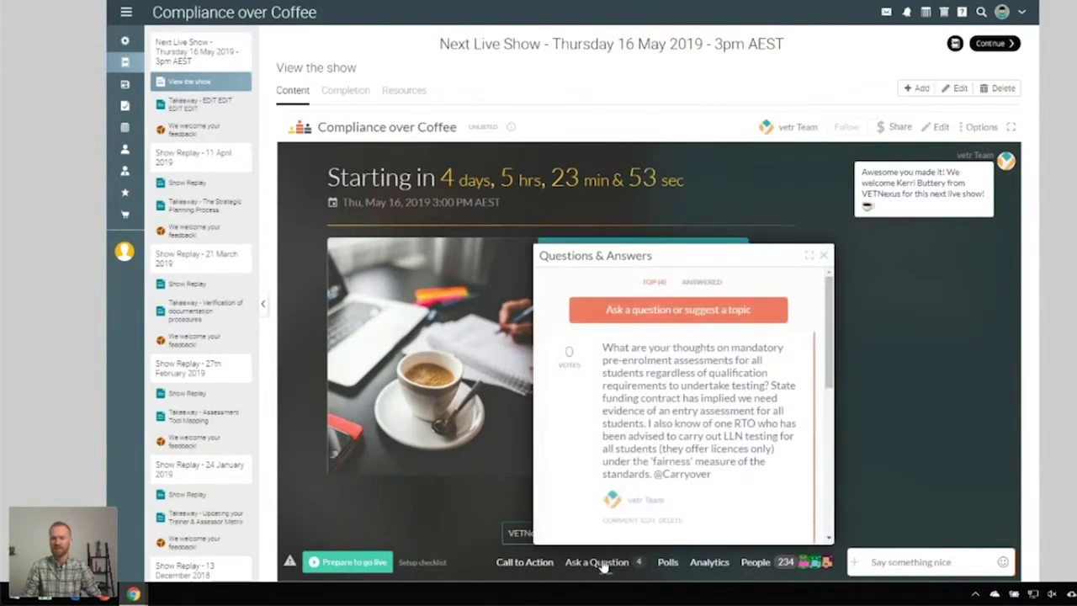
Step: Close the audience questions and post "Hi" in the live show's chat
left_click(600, 562)
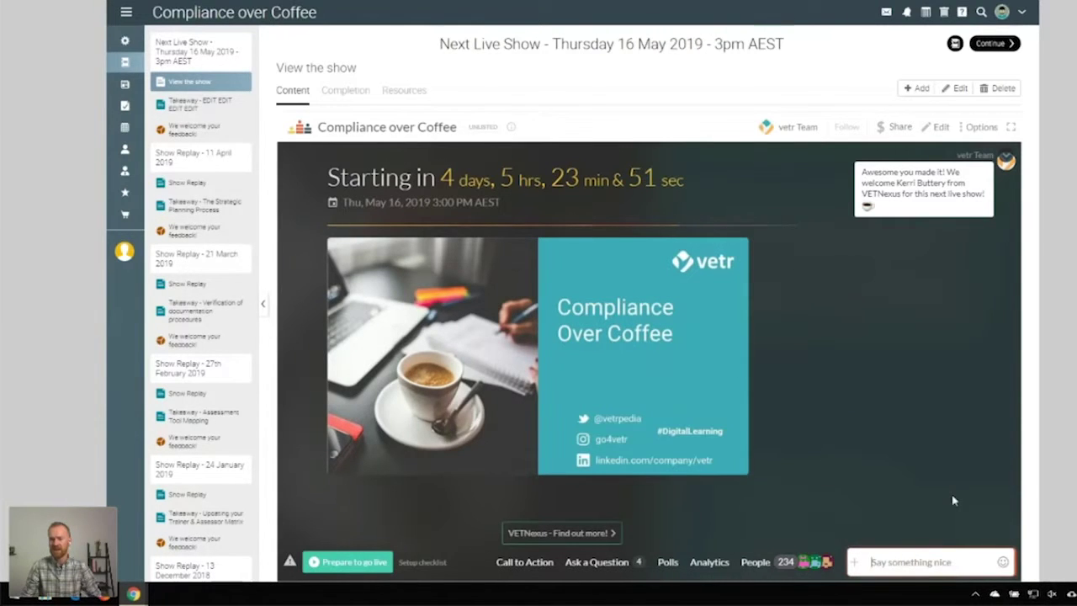
type("Hi")
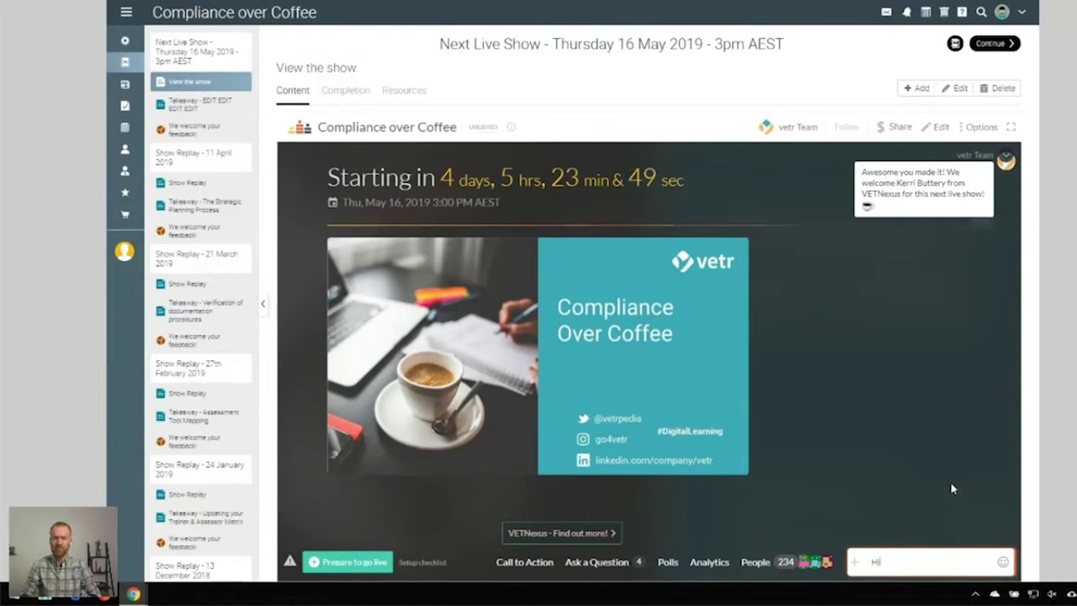
key("Return")
mouse_move(981, 246)
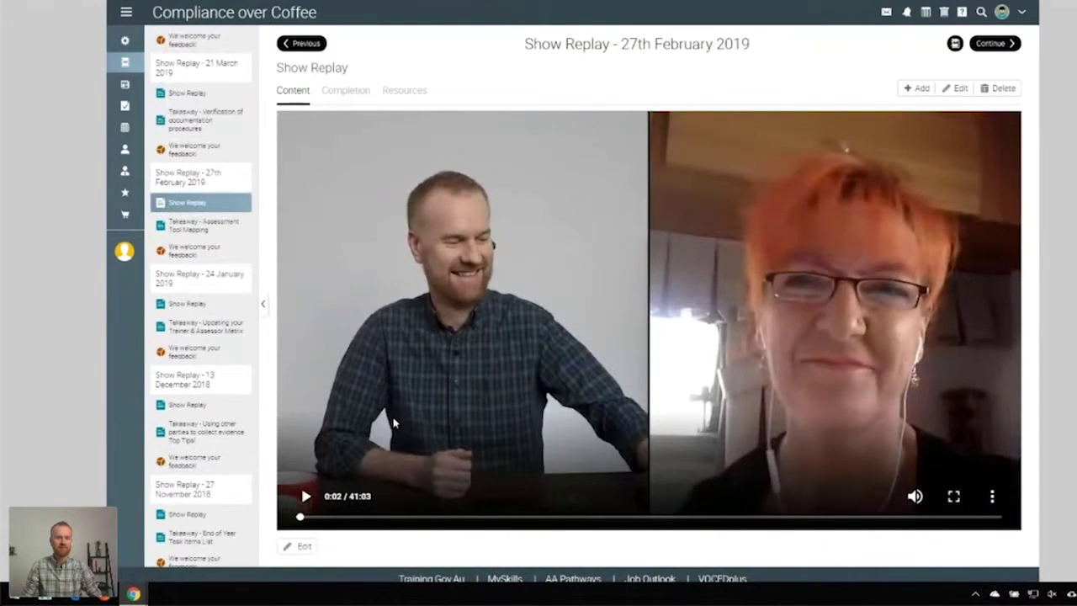
Step: Play the 27th February 2019 show replay and skip ahead in it, and open the feedback survey for the 16 May 2019 live show
left_click(304, 496)
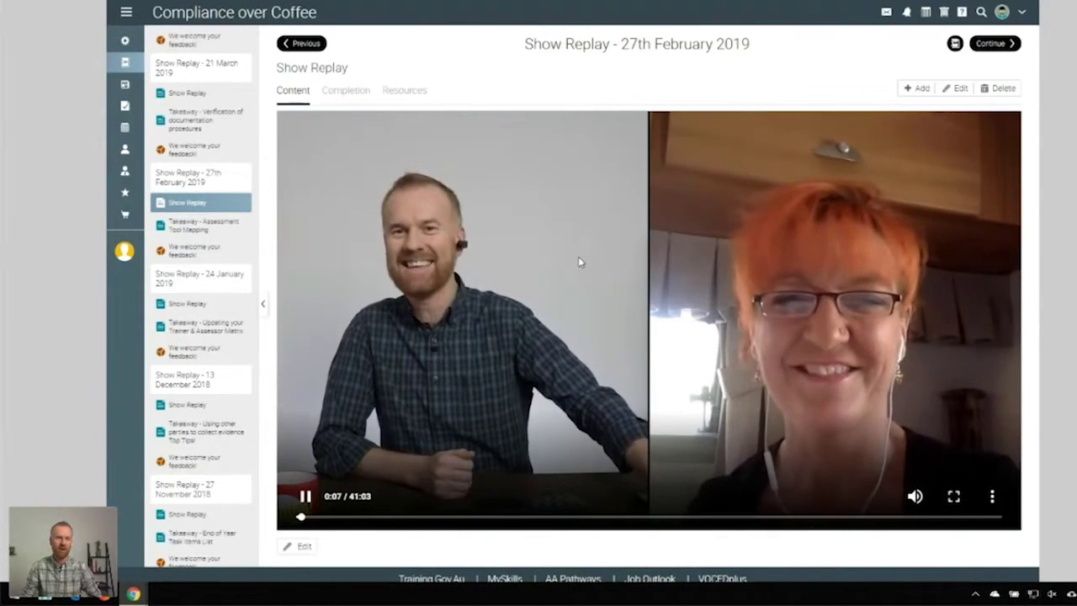
left_click(353, 517)
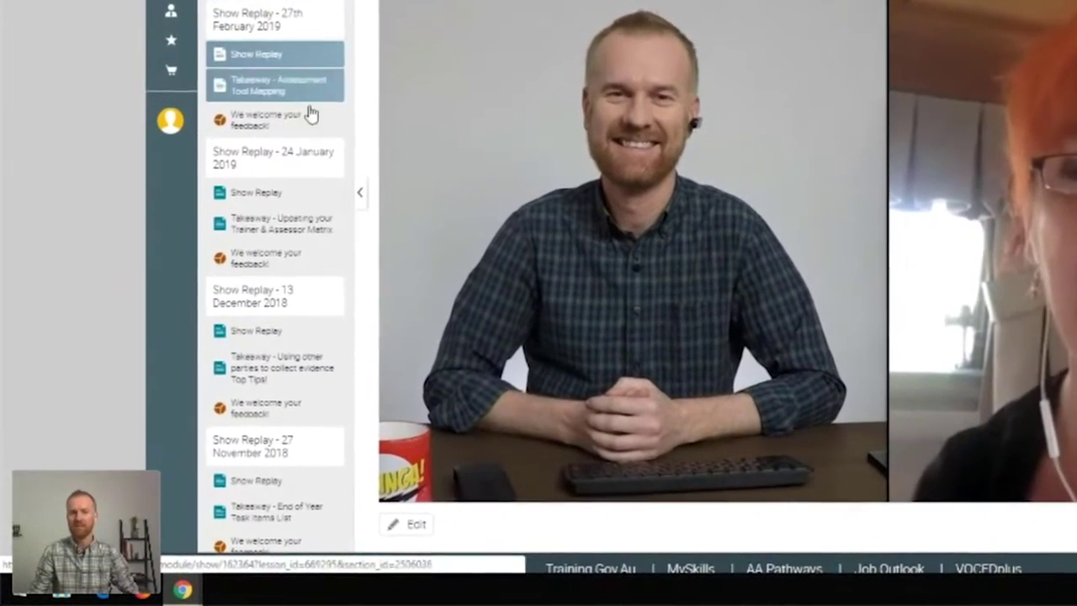
scroll(312, 110, "up", 3)
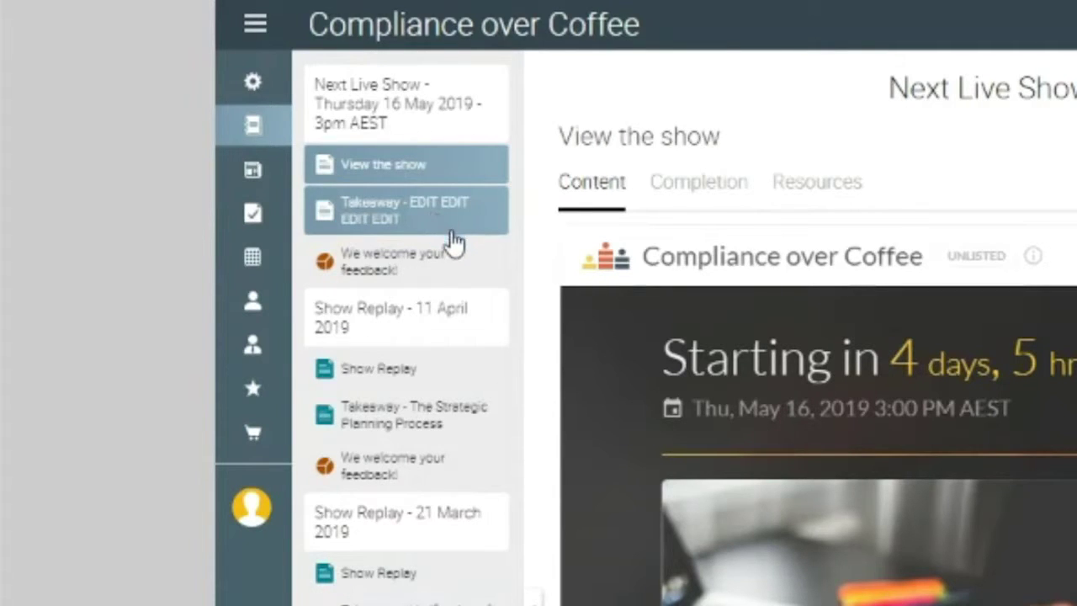
left_click(402, 276)
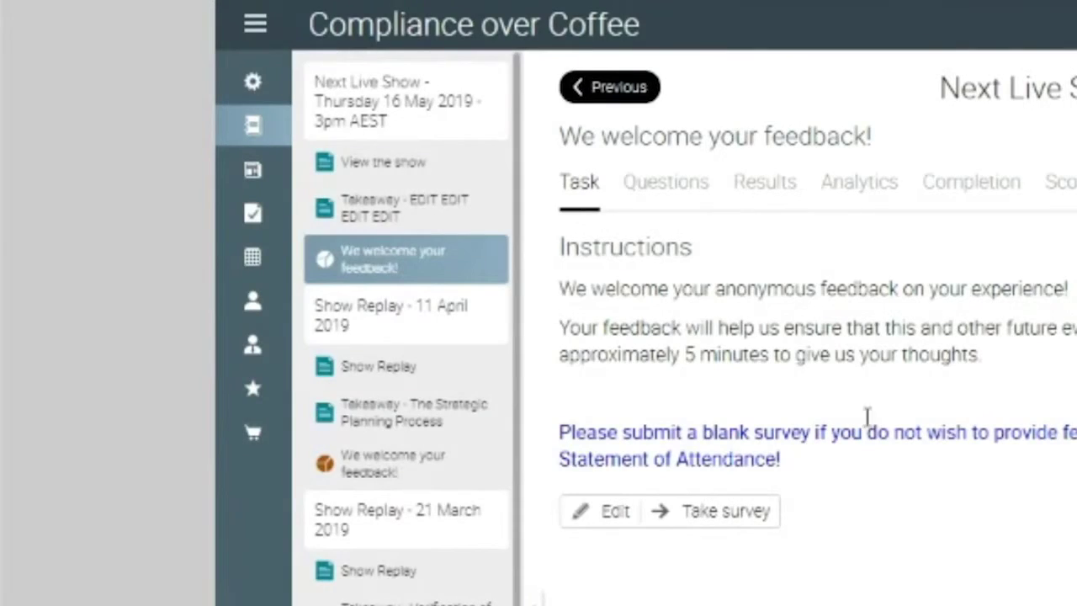